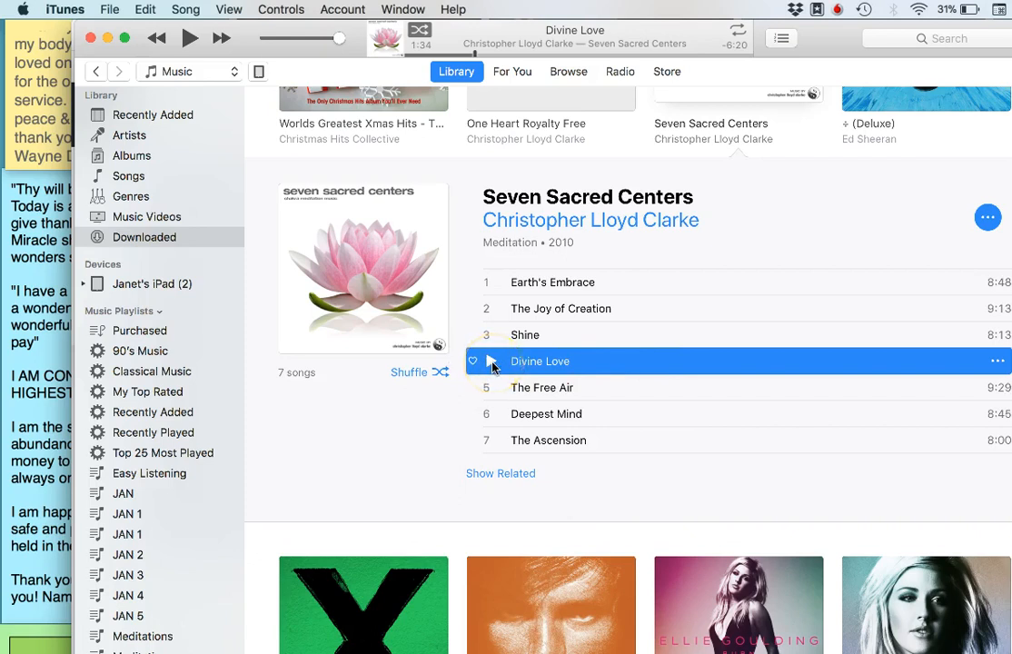
Preview the track Divine Love from Seven Sacred Centers, pause it and keep that track selected in iTunes
left_click(492, 363)
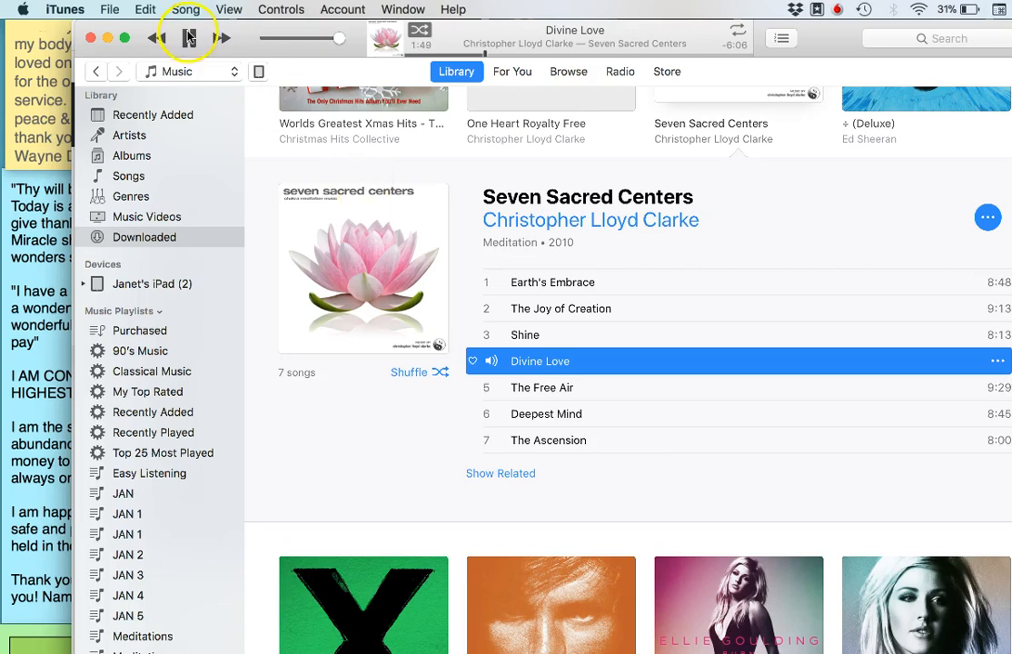
left_click(568, 333)
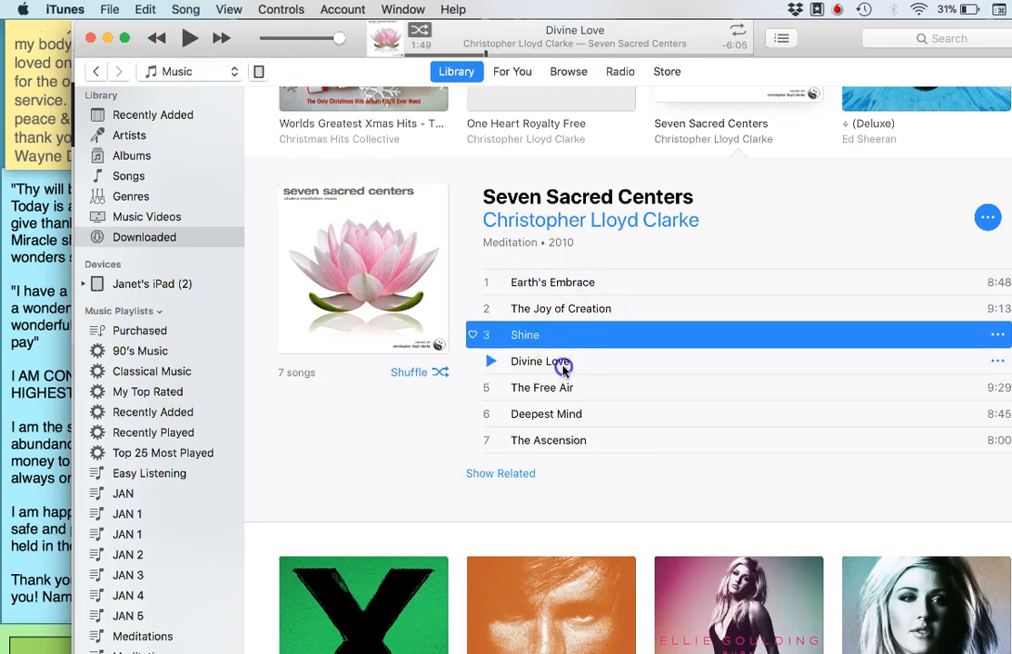
left_click(565, 365)
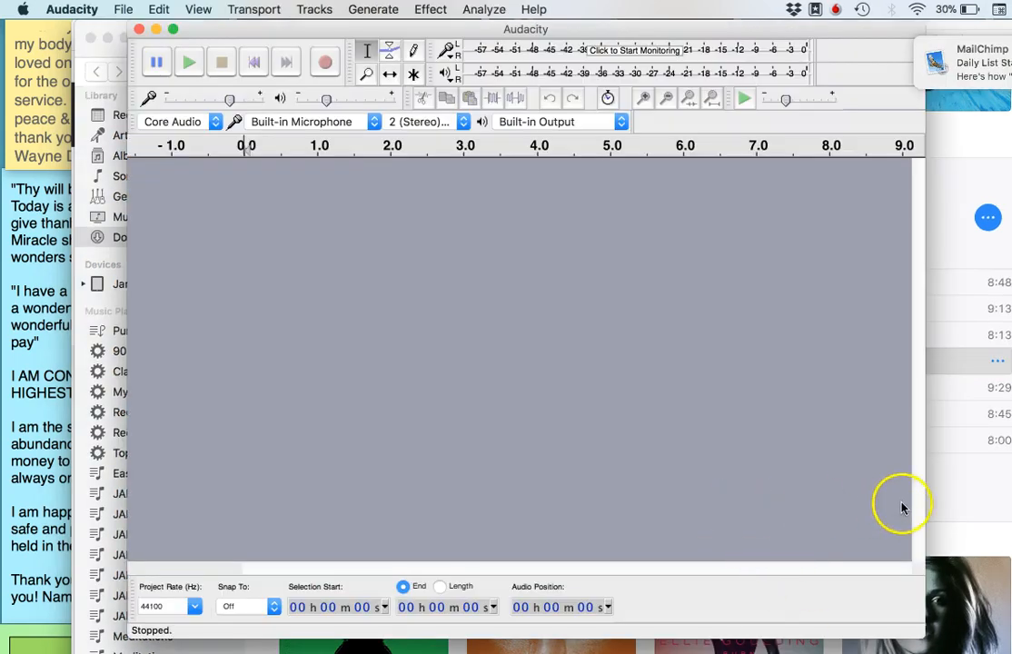
left_click(968, 511)
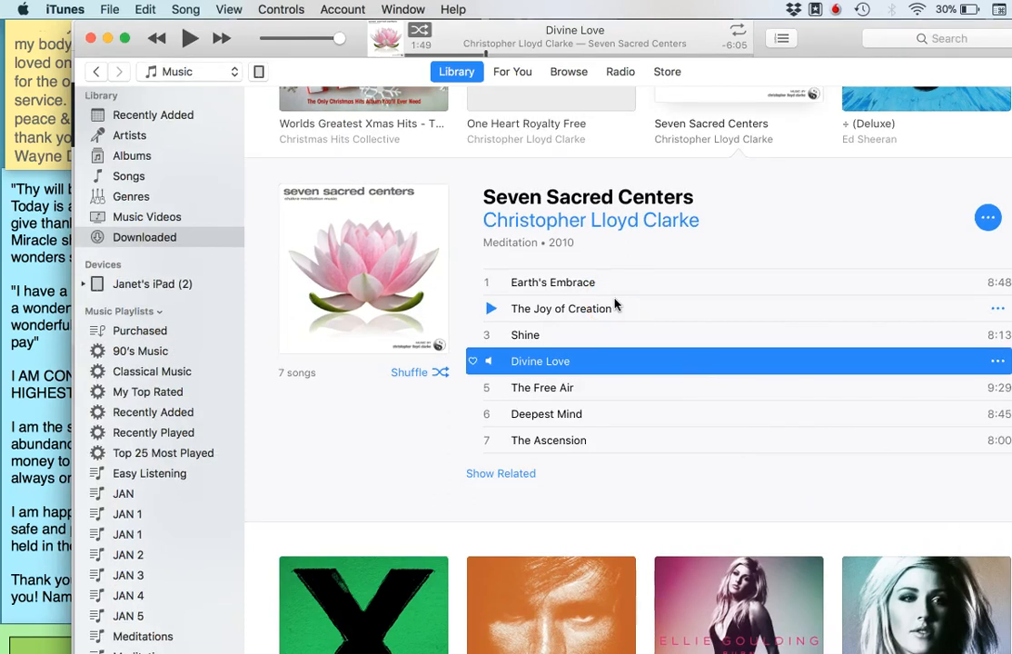
Play a short passage of Divine Love again, pause it and rewind it to its start
left_click(188, 40)
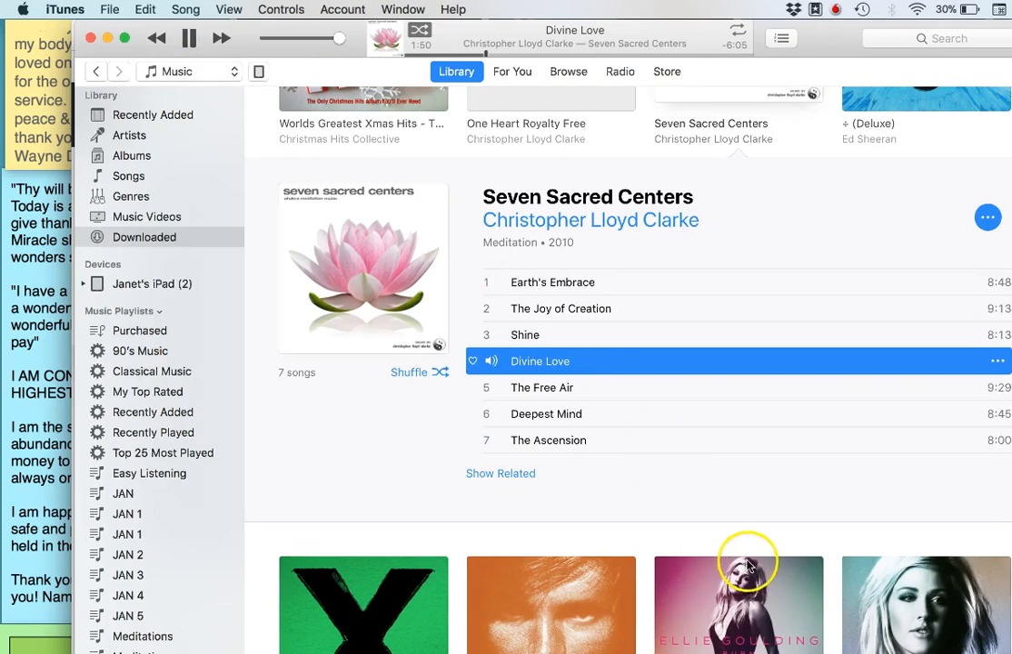
left_click(192, 40)
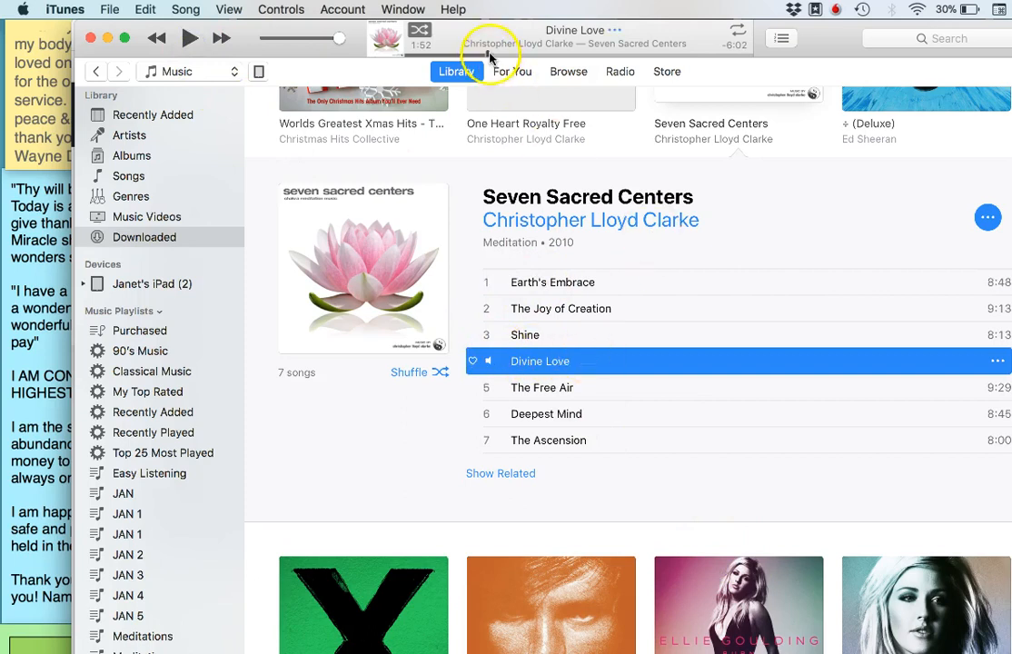
left_click_drag(487, 55, 397, 54)
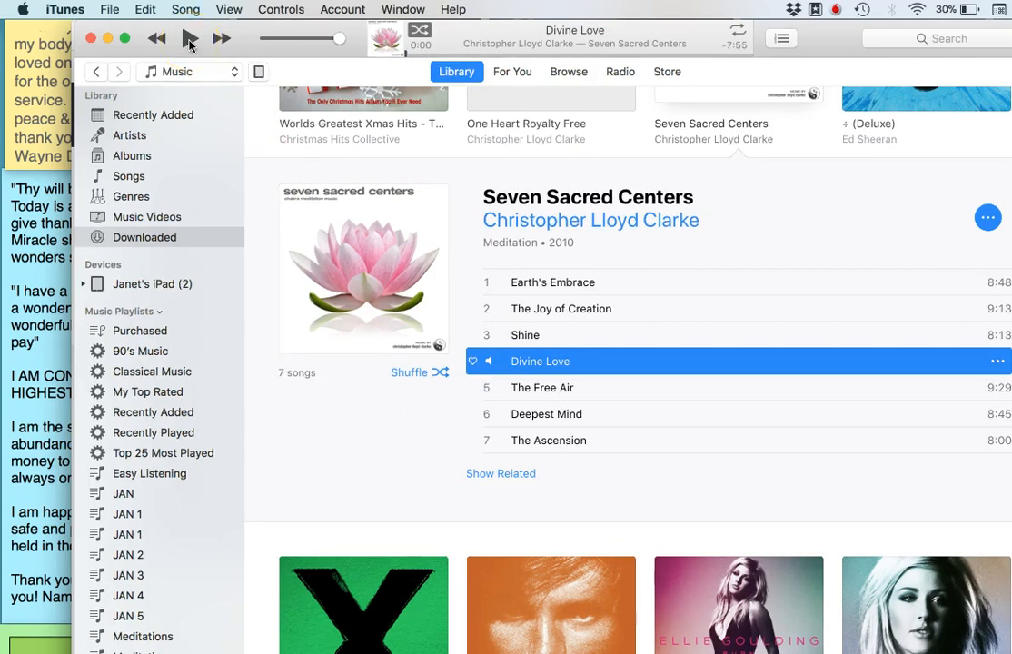
Test-play Divine Love from the start, switch to Audacity and back to iTunes, and pause the track
left_click(190, 44)
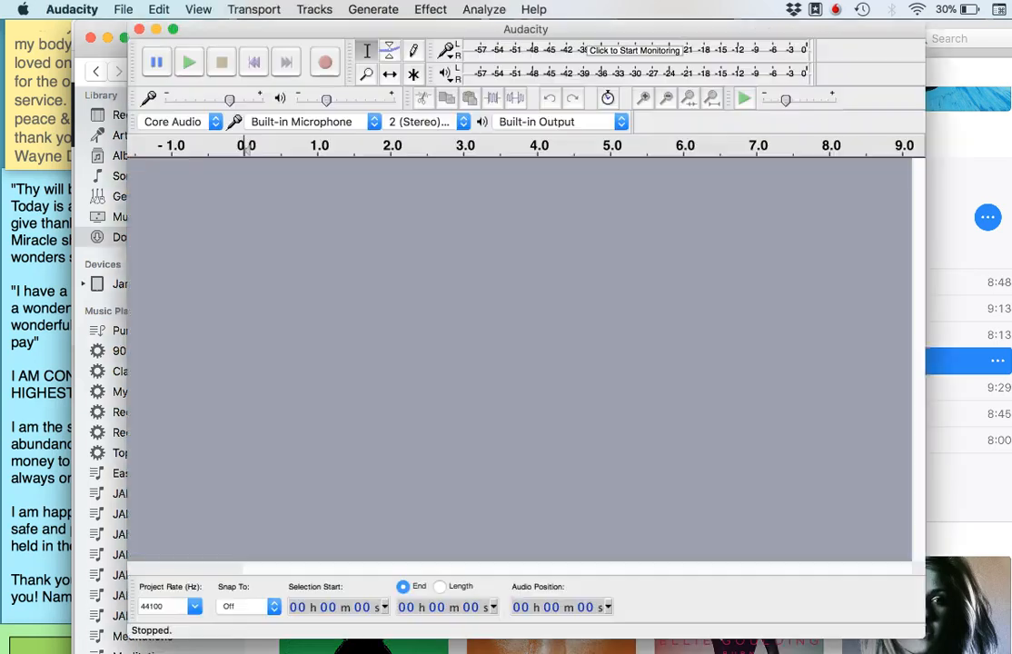
left_click(580, 431)
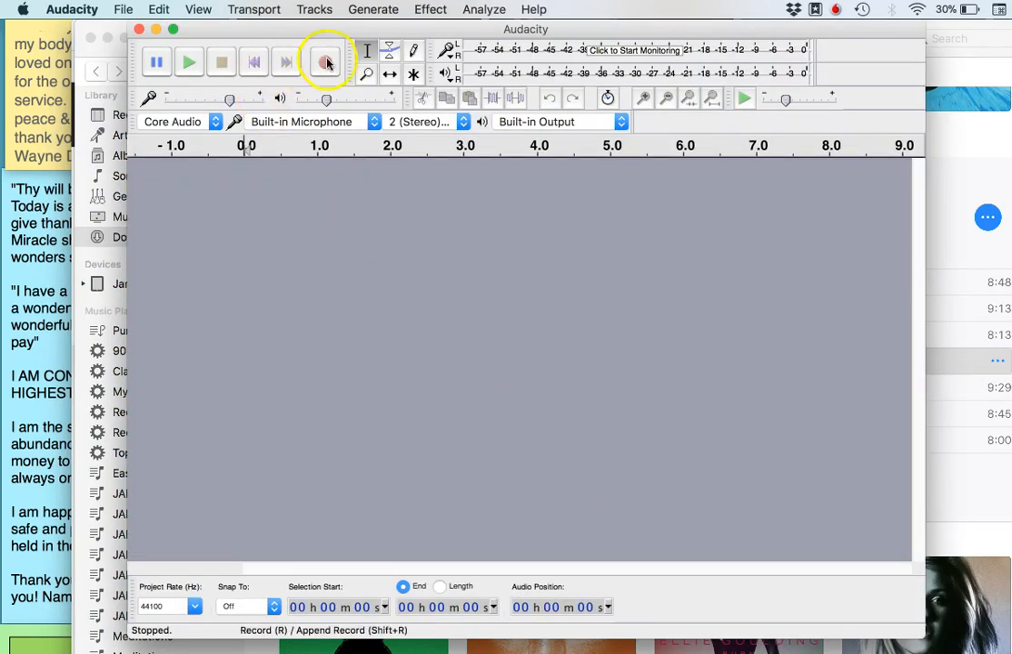
left_click(208, 36)
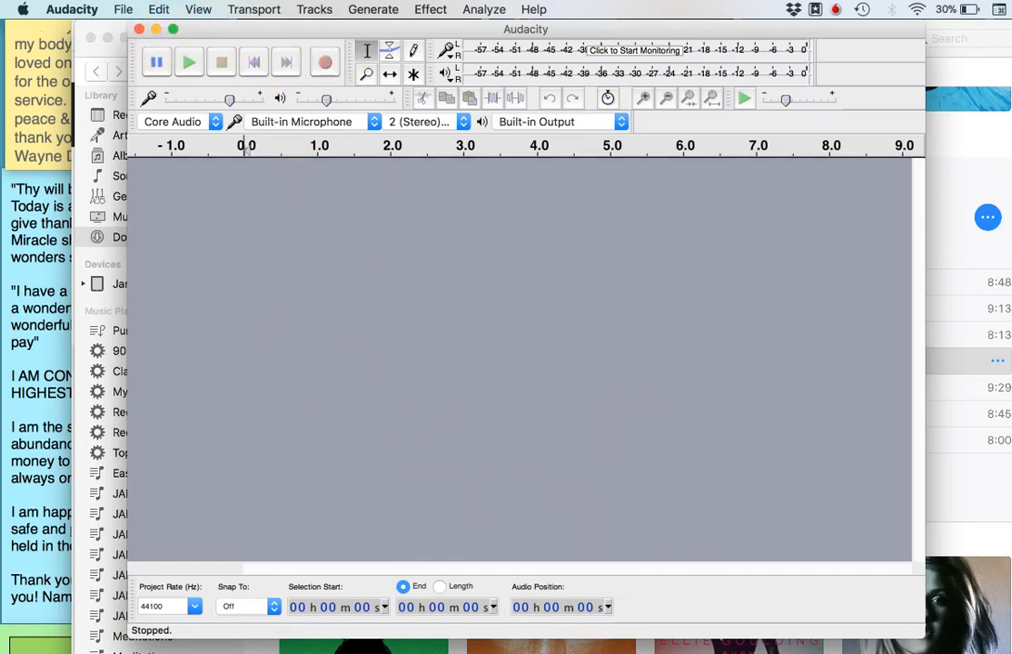
key("super+Tab")
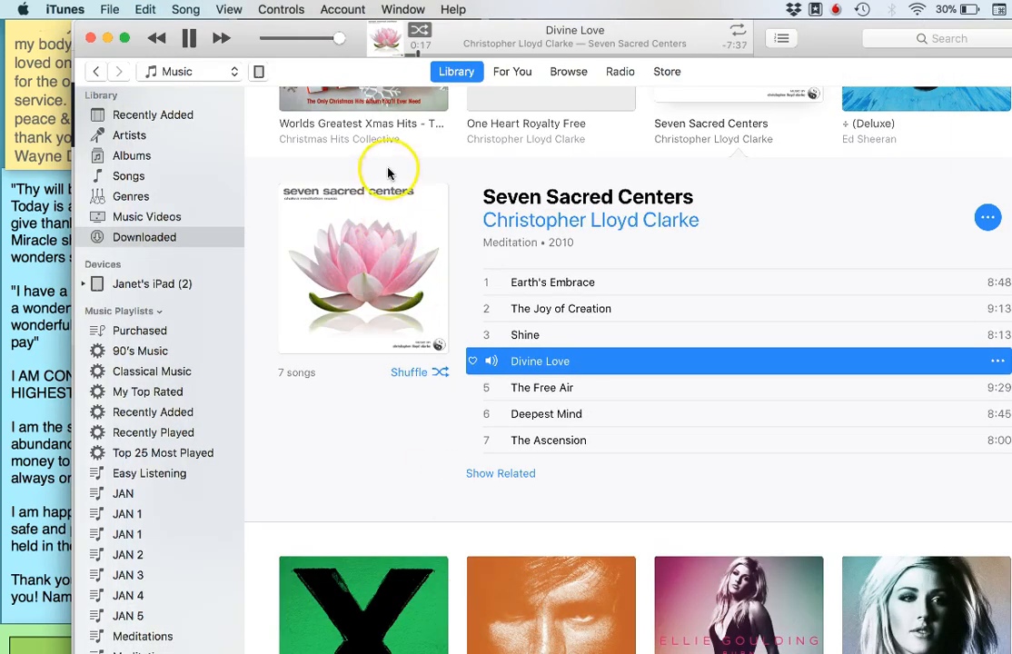
left_click(542, 336)
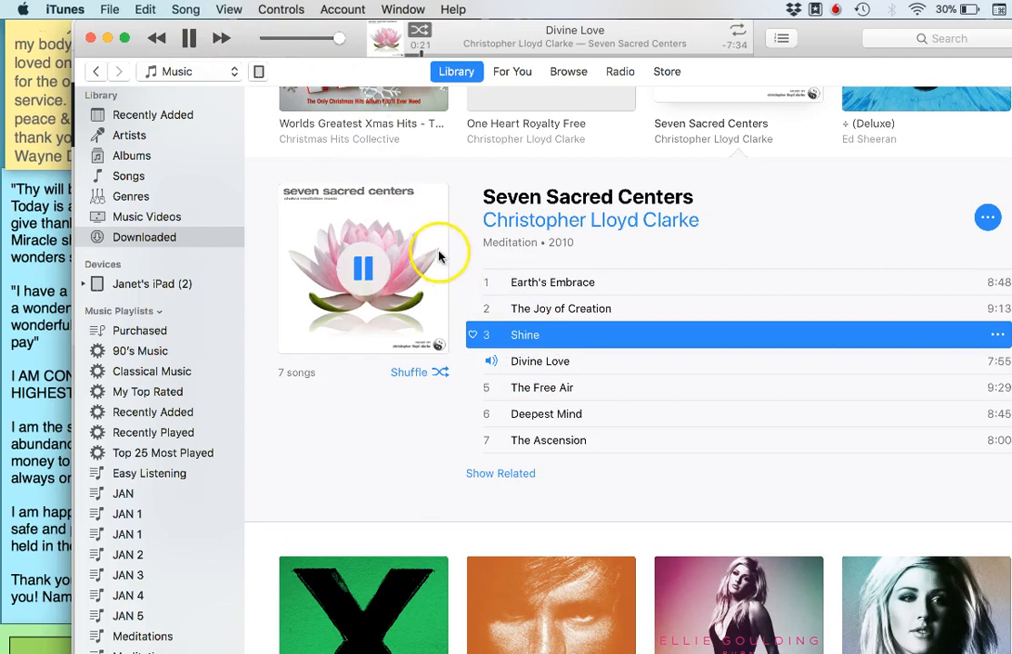
left_click(188, 45)
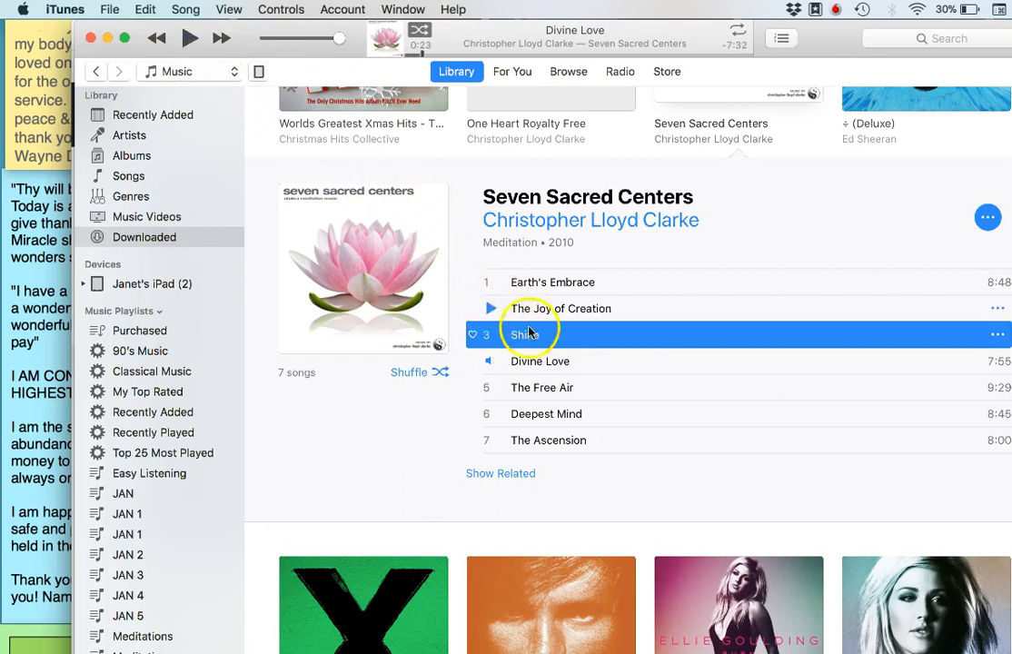
Select the track Divine Love and rewind the paused playback to the beginning
left_click(535, 389)
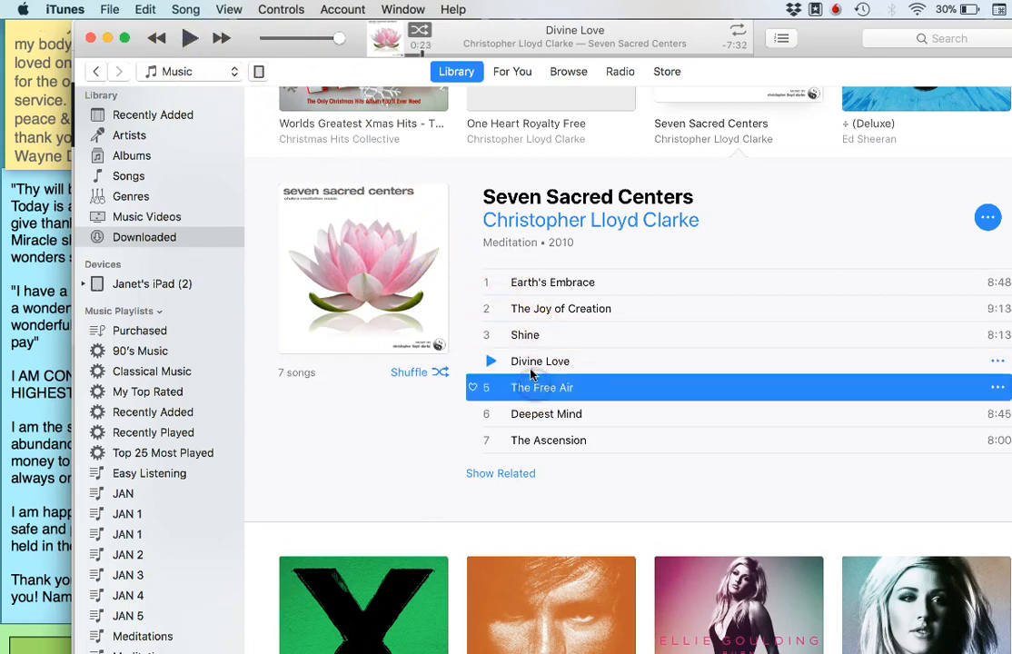
left_click(524, 362)
left_click(411, 47)
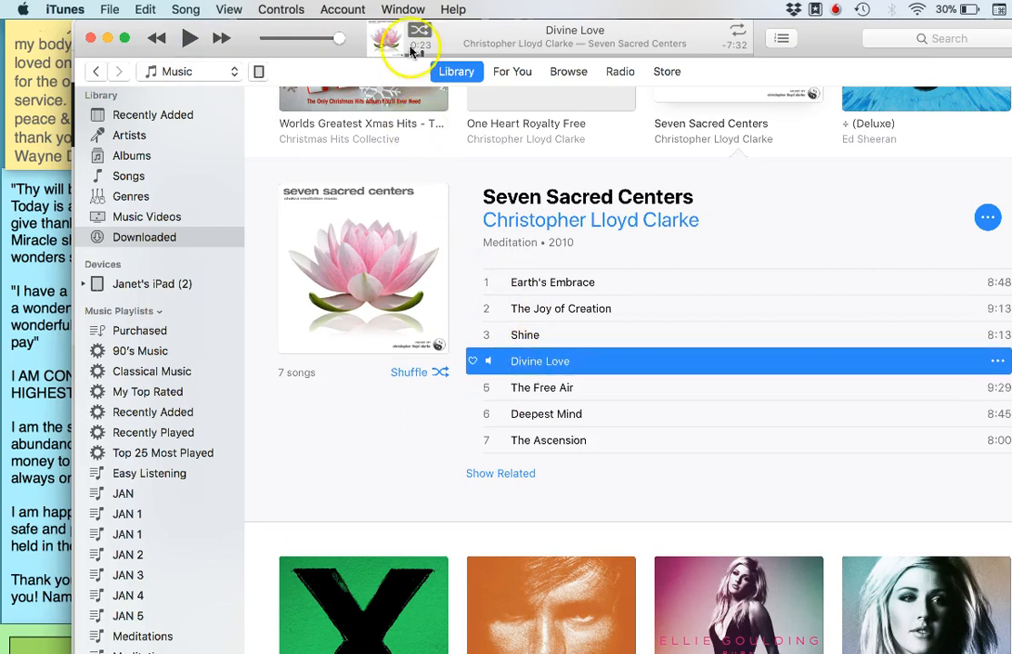
left_click_drag(418, 53, 397, 49)
Switch to Audacity and start recording, and play Divine Love in iTunes as background music
key("super+Tab")
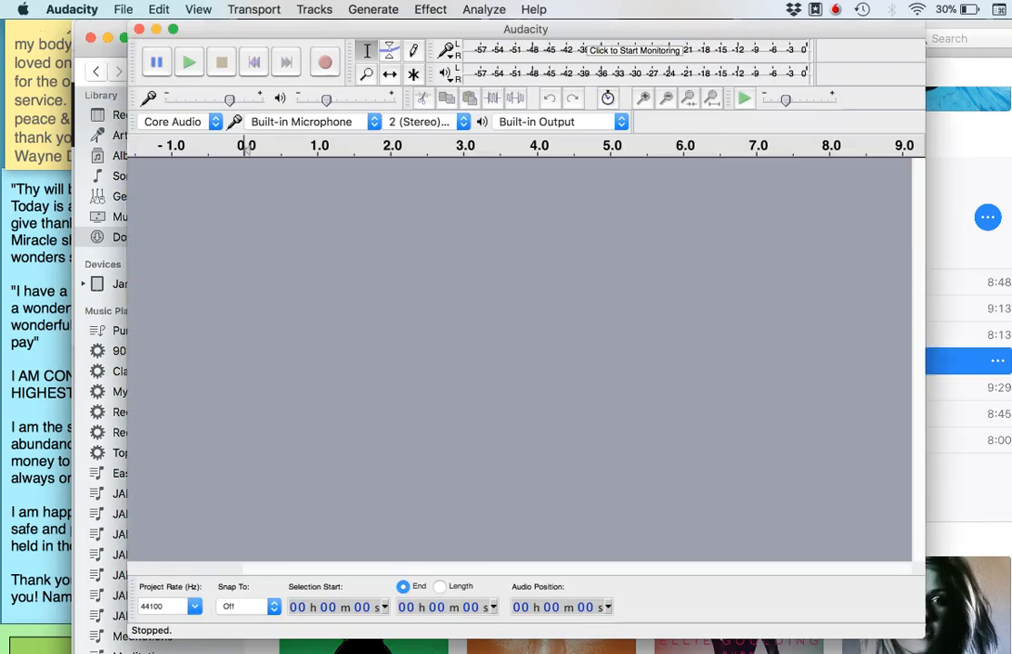
left_click(325, 65)
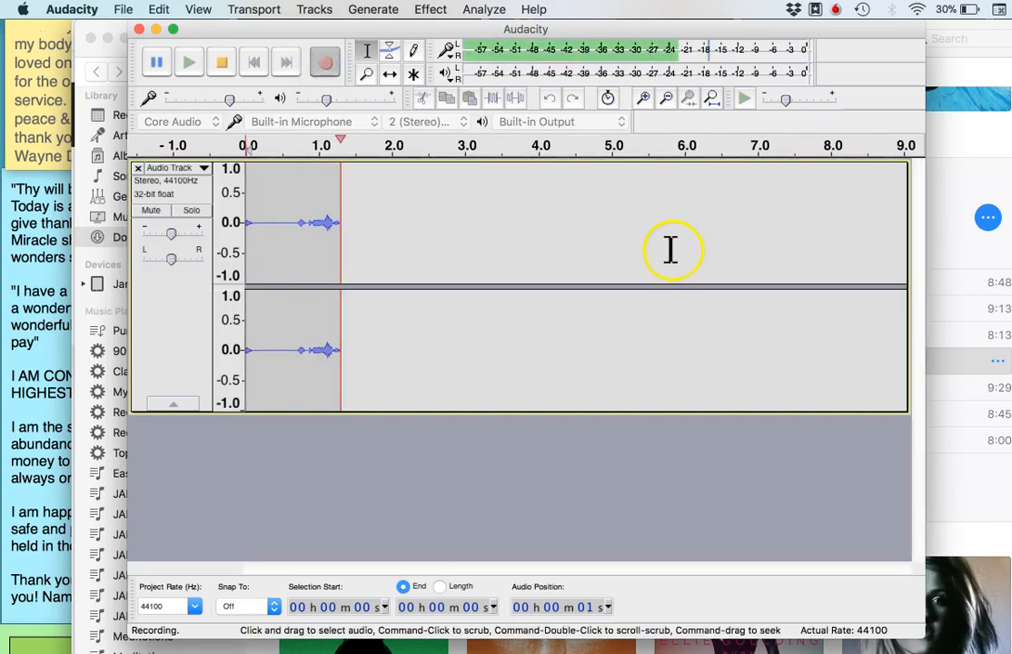
left_click(967, 388)
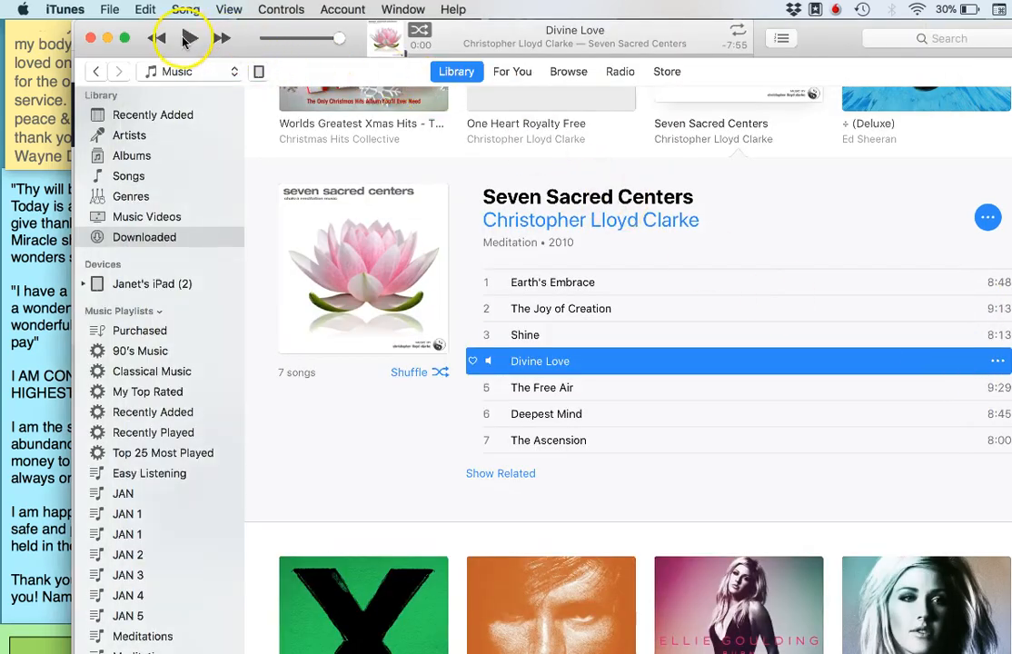
left_click(185, 39)
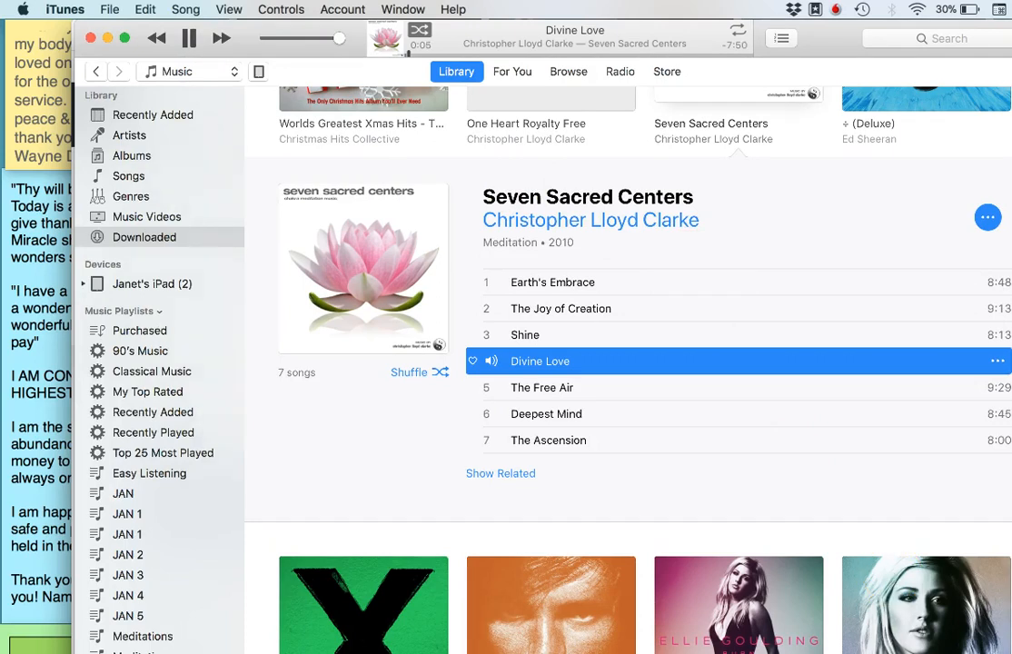
Switch to Audacity, pause and resume the recording once, and stop it
left_click(731, 652)
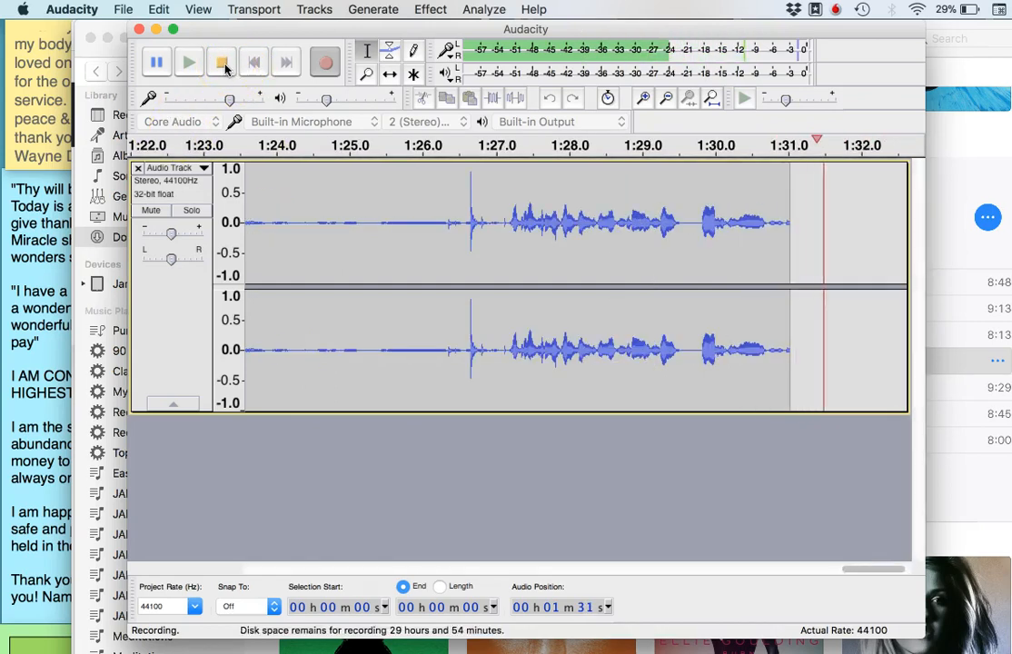
left_click(161, 64)
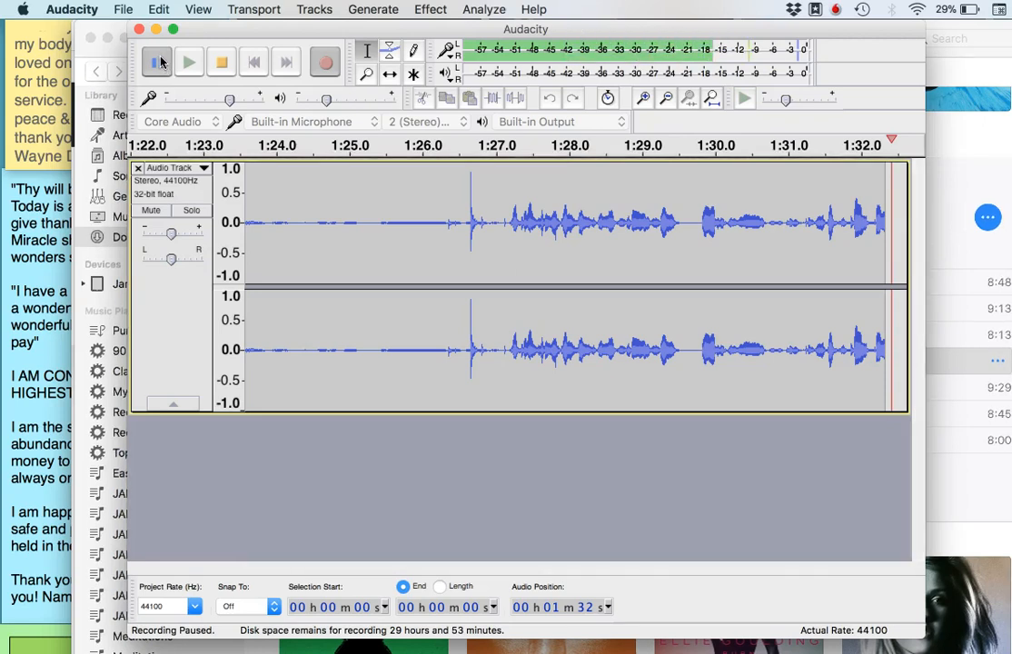
left_click(158, 62)
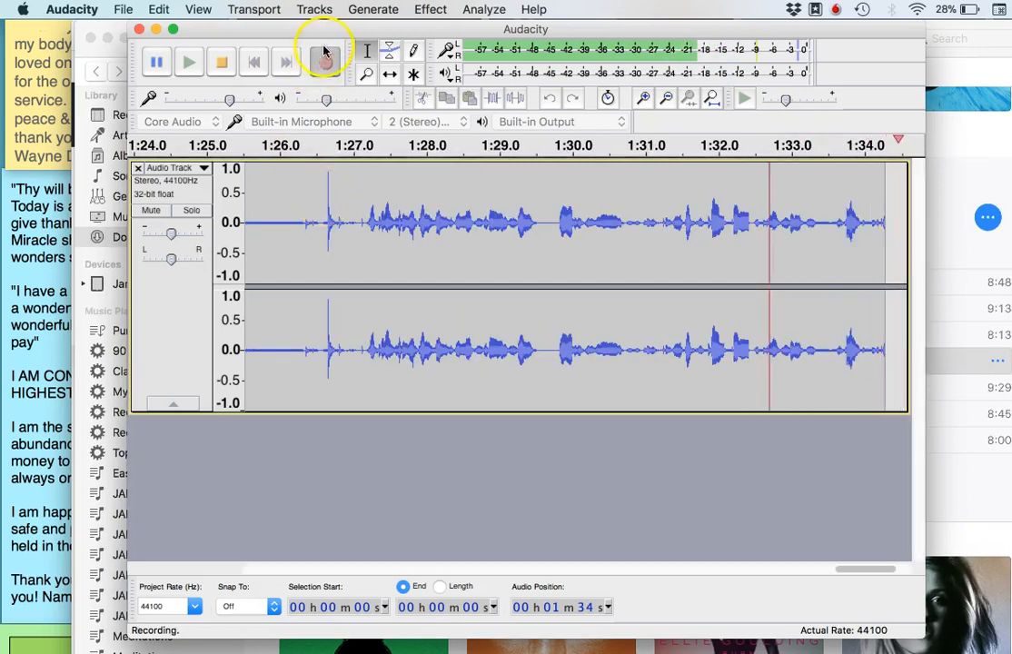
left_click(224, 66)
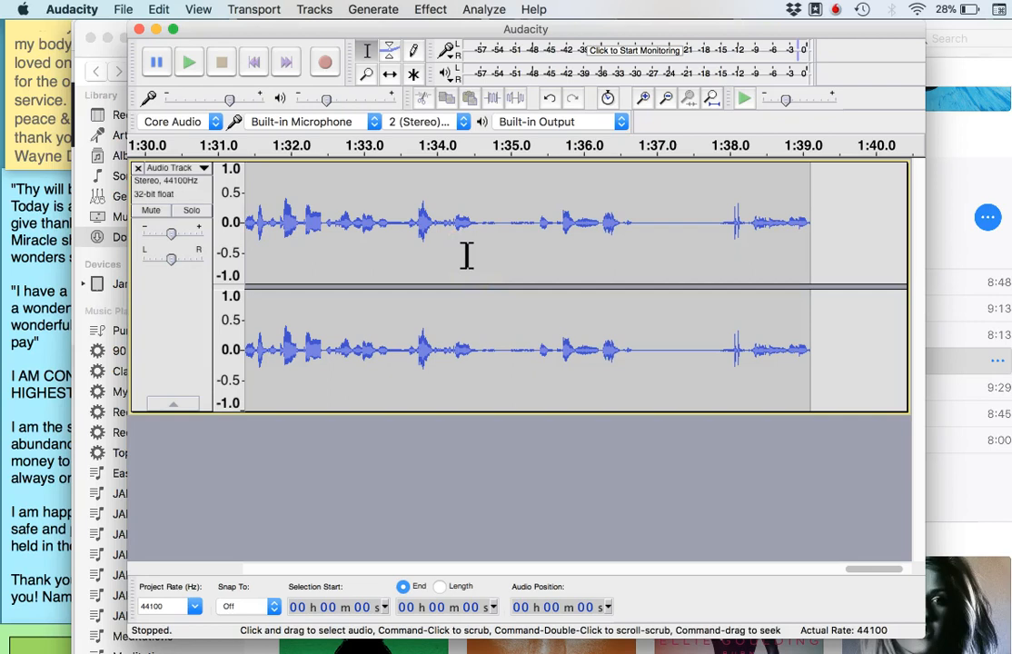
Export the recording to the Desktop as an MP3 named Meditation, pausing the music in iTunes and replacing the existing file
left_click(125, 11)
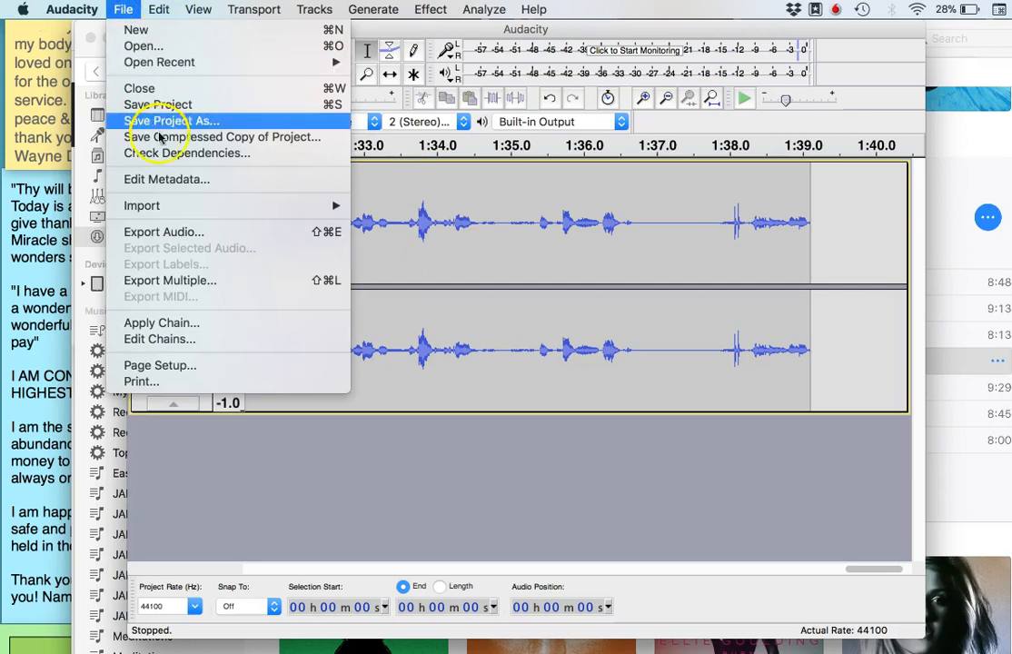
left_click(190, 236)
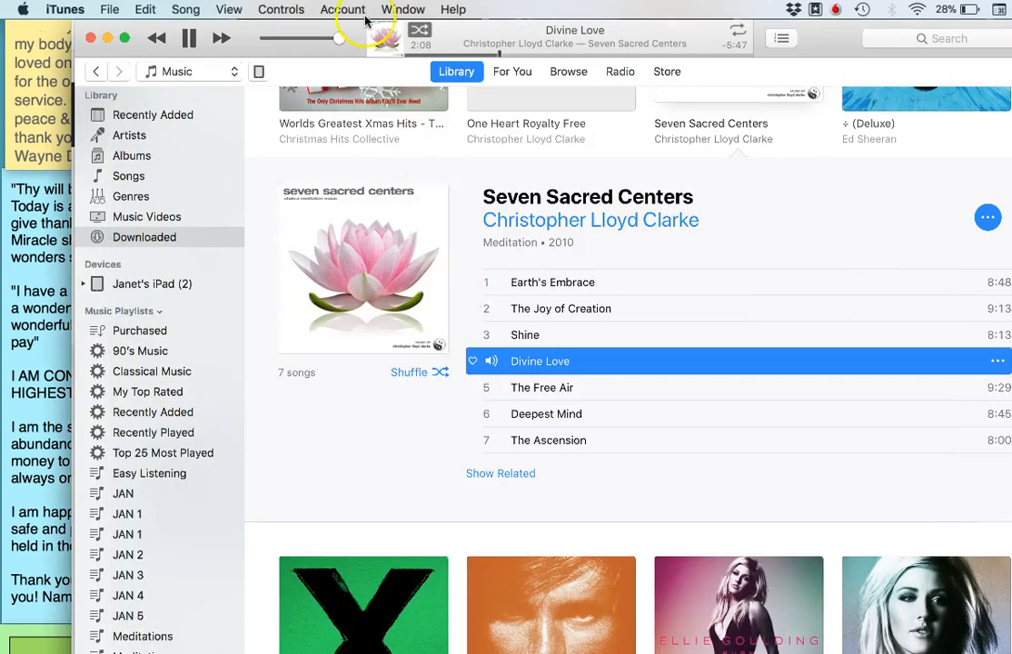
left_click(189, 41)
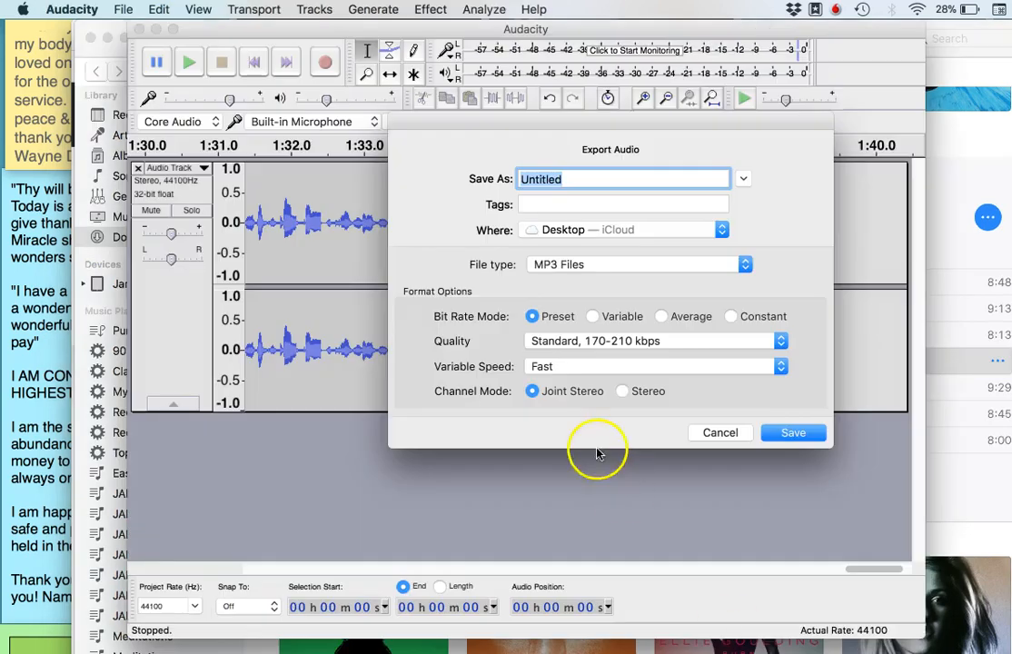
type("Meditation")
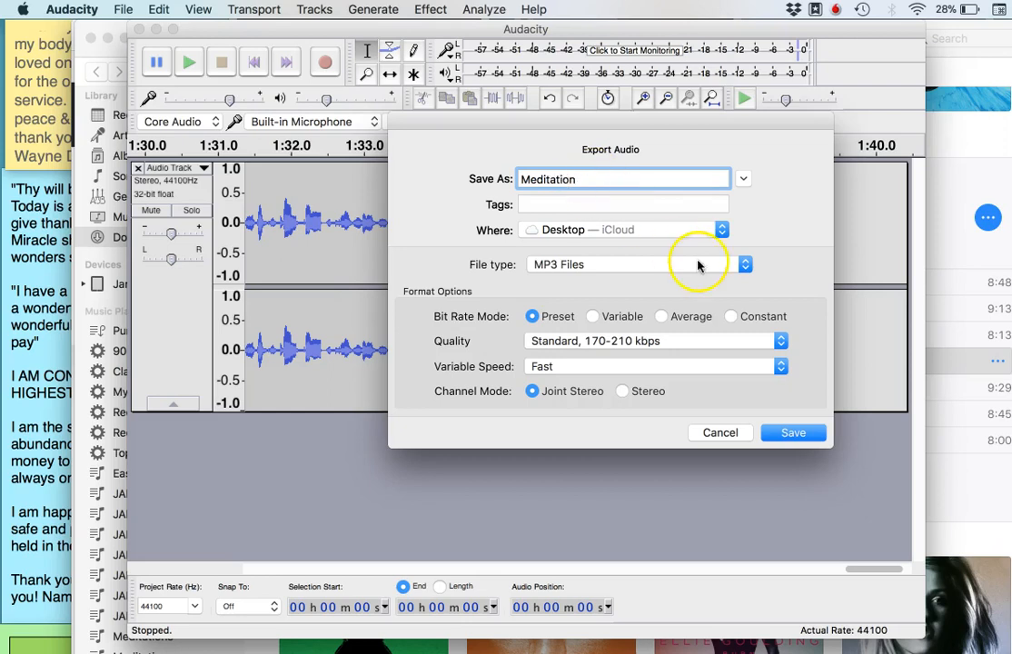
left_click(787, 434)
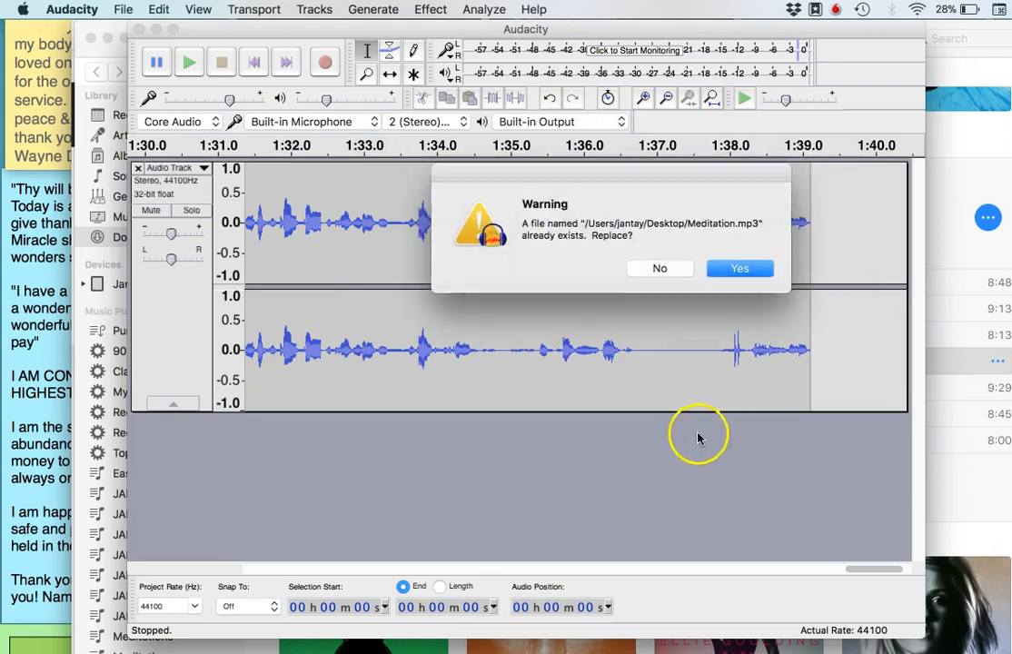
left_click(737, 267)
left_click_drag(737, 268, 737, 271)
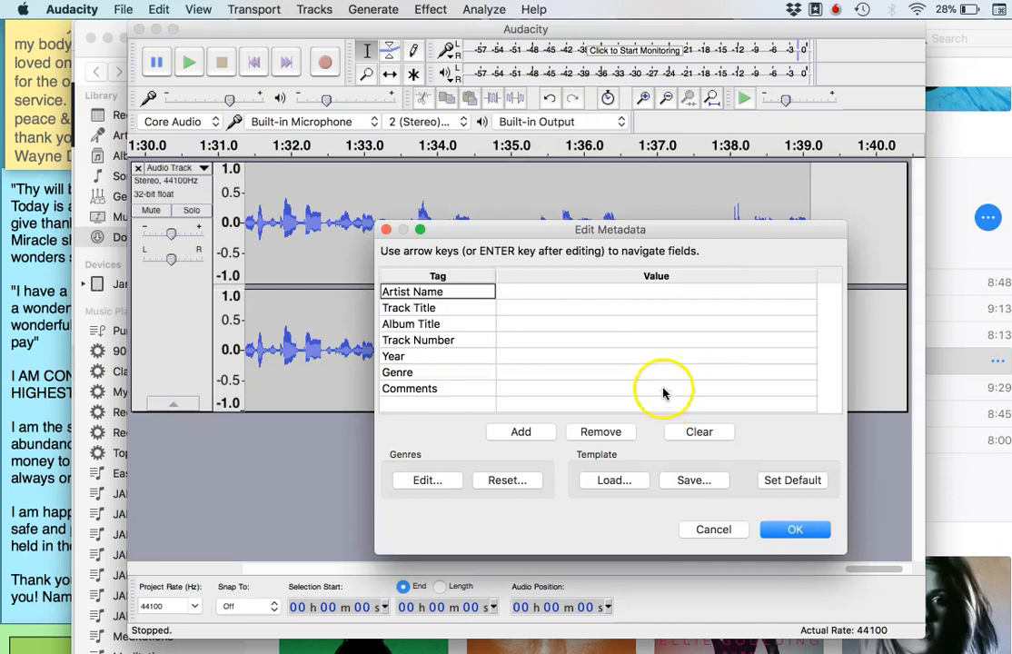
Enter the artist's name and the track title Abundance Meditation in the metadata, and complete the export
left_click(588, 292)
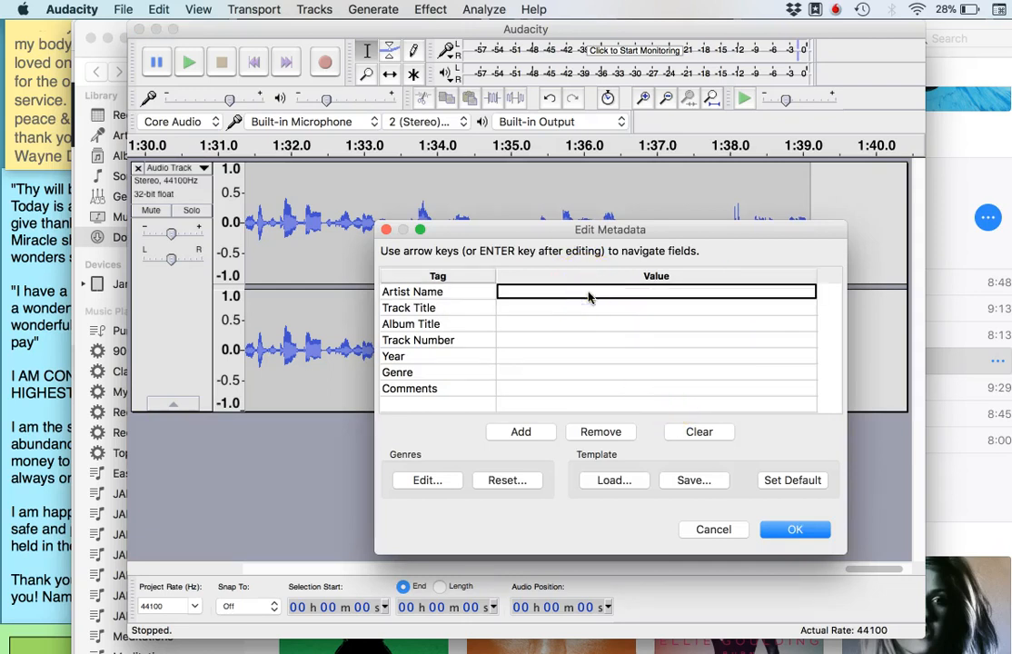
type("Jan Taylor")
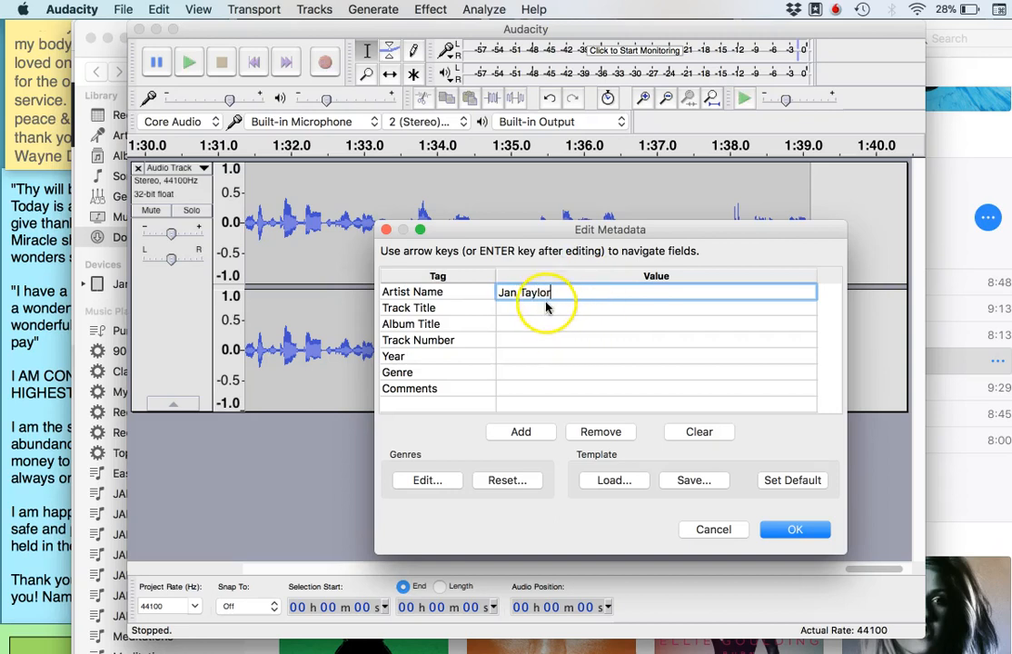
left_click(546, 307)
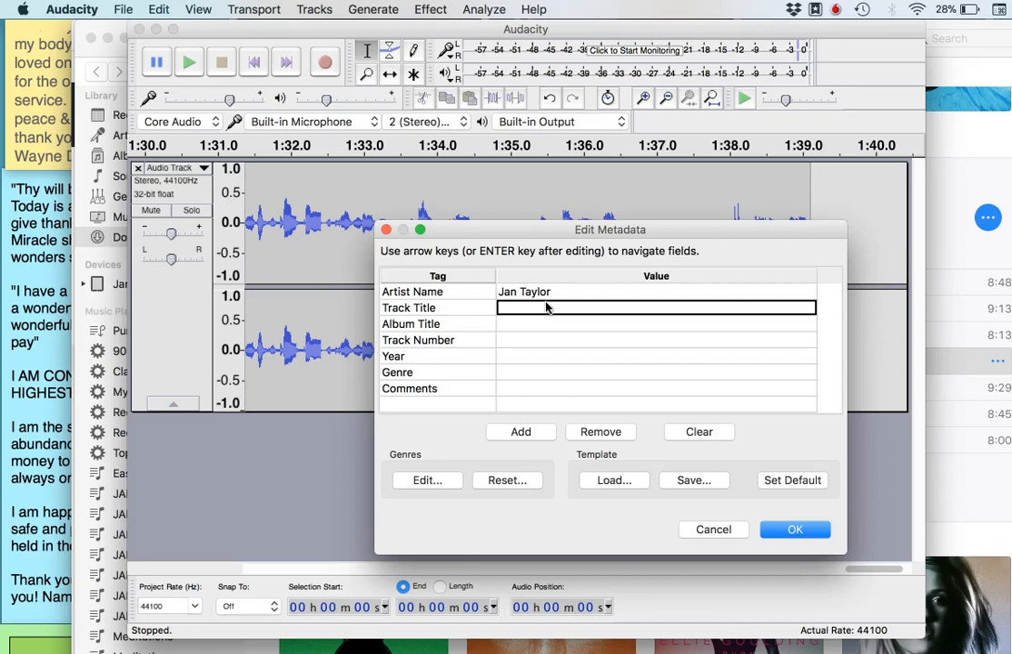
type("Meditation")
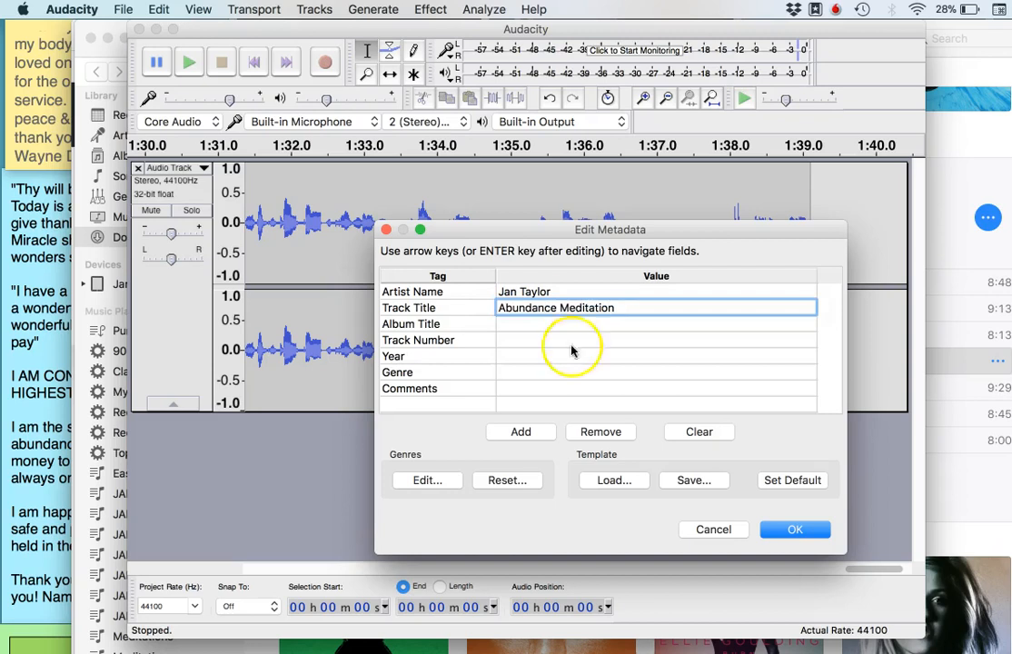
left_click(787, 532)
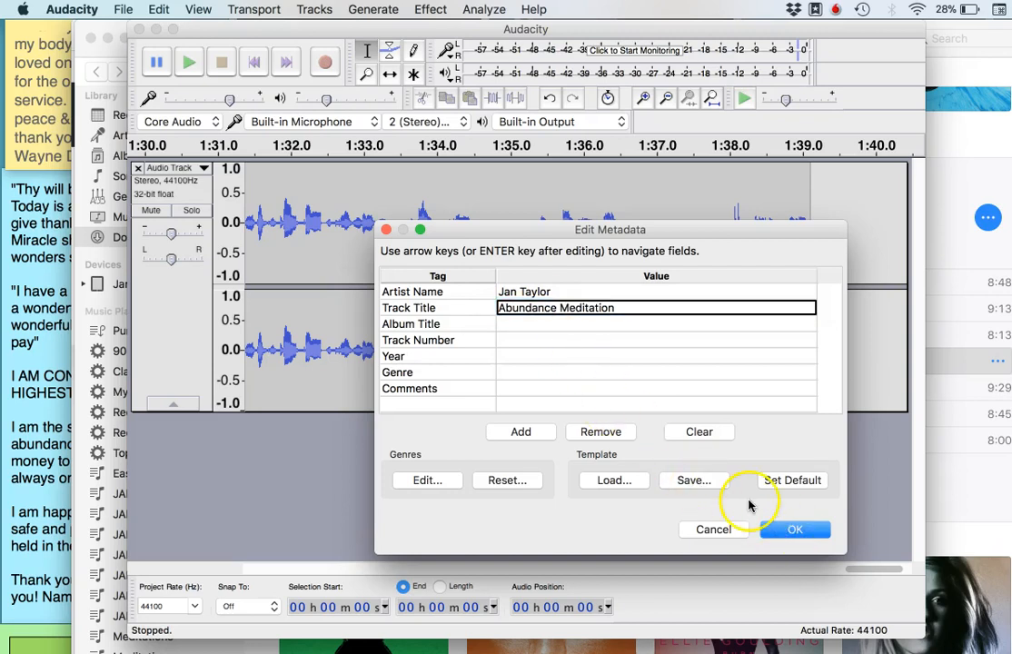
left_click(789, 530)
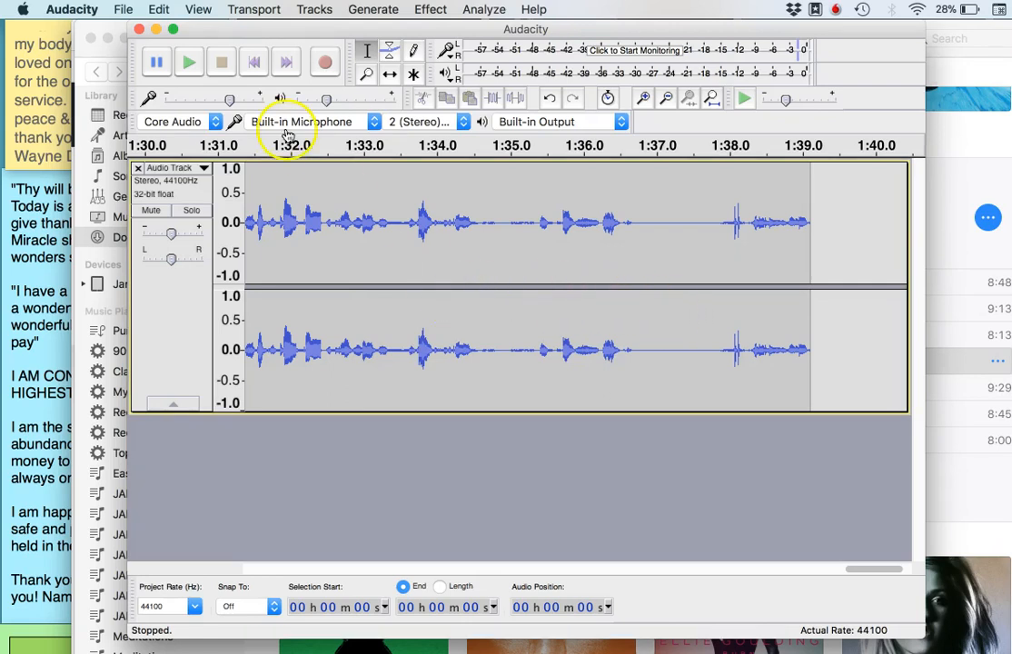
Jump to the start of the recording, play it, and raise the playback volume
left_click(199, 11)
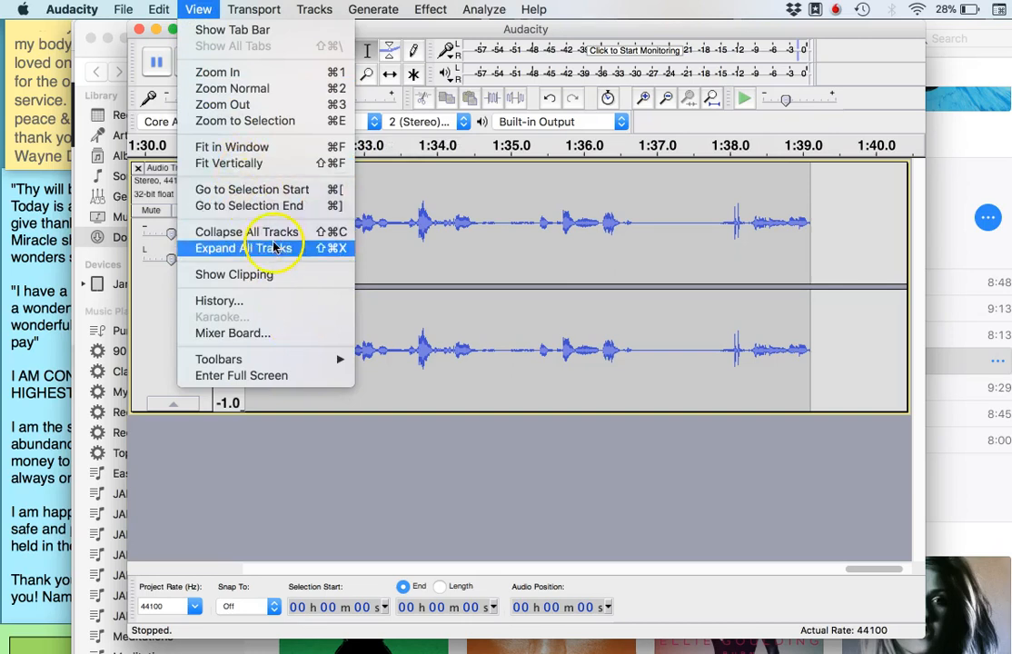
left_click(252, 189)
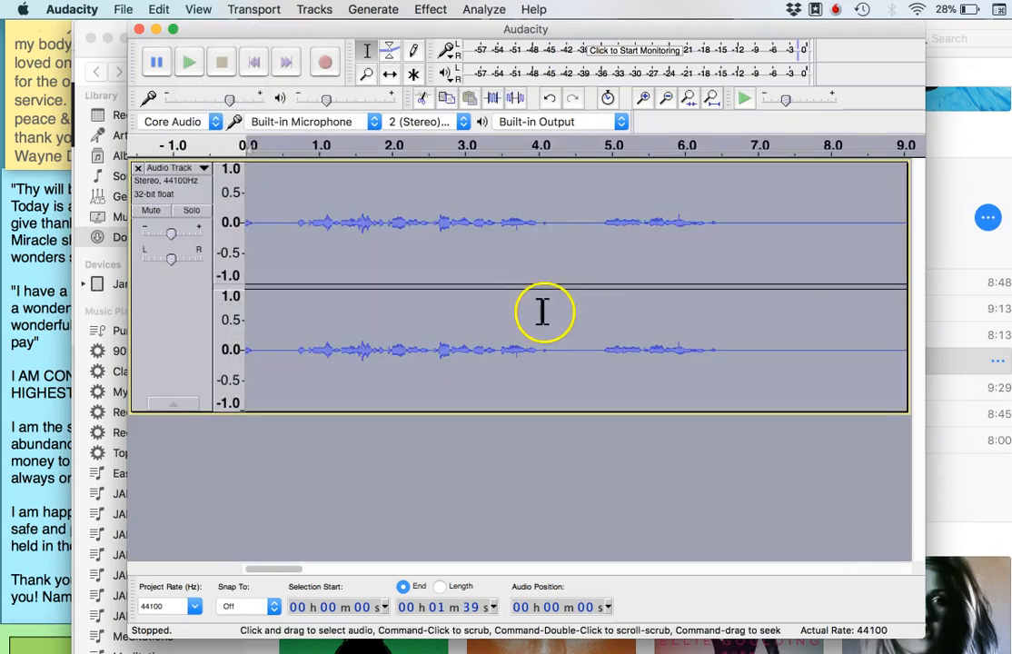
left_click(293, 462)
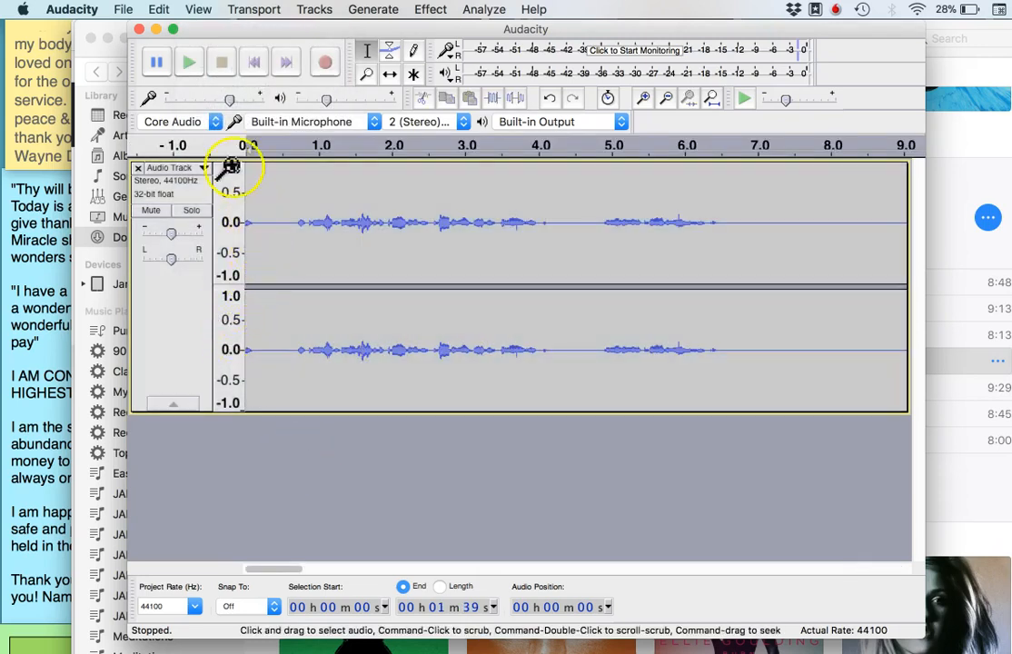
left_click(190, 63)
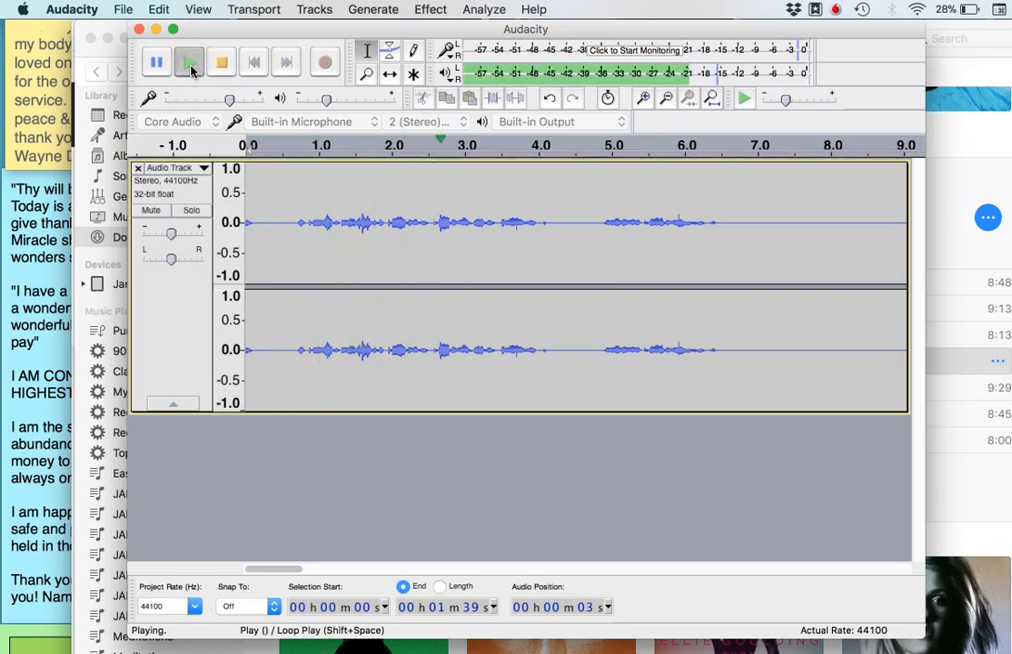
key("XF86AudioRaiseVolume")
key("XF86AudioRaiseVolume")
key("XF86AudioRaiseVolume")
key("XF86AudioRaiseVolume")
key("XF86AudioRaiseVolume")
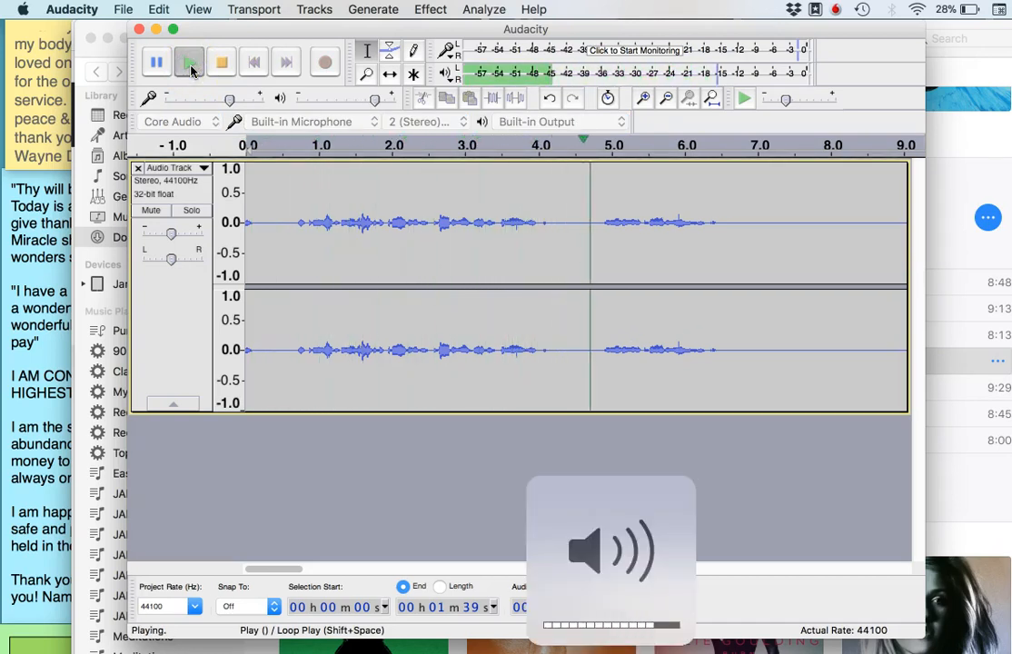
Restart playback from the beginning, pause and resume it once, and stop it
left_click(193, 67)
left_click(155, 62)
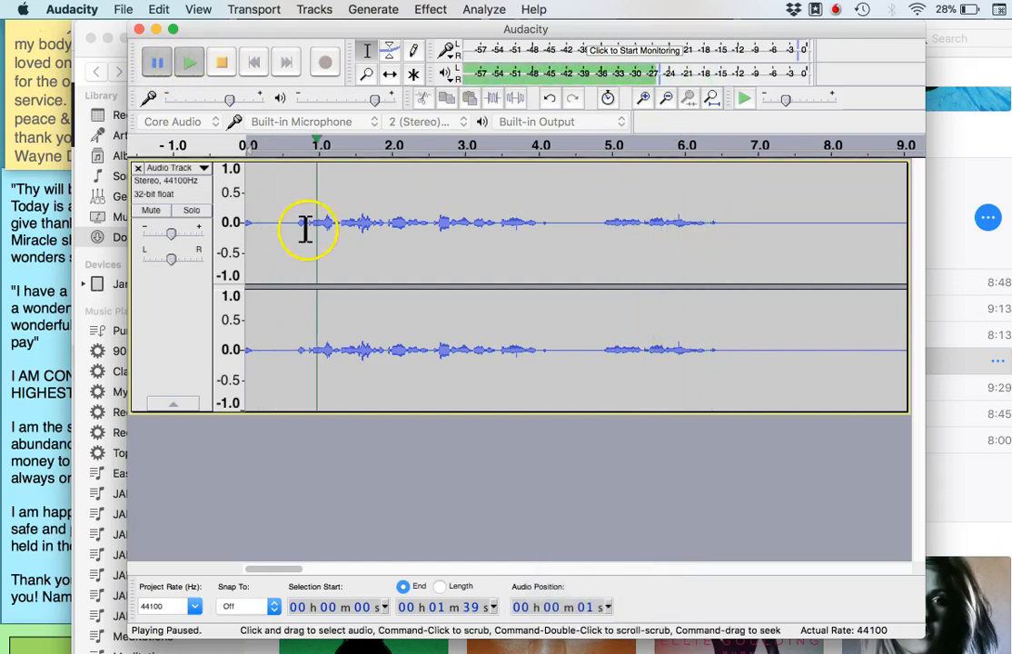
left_click(189, 69)
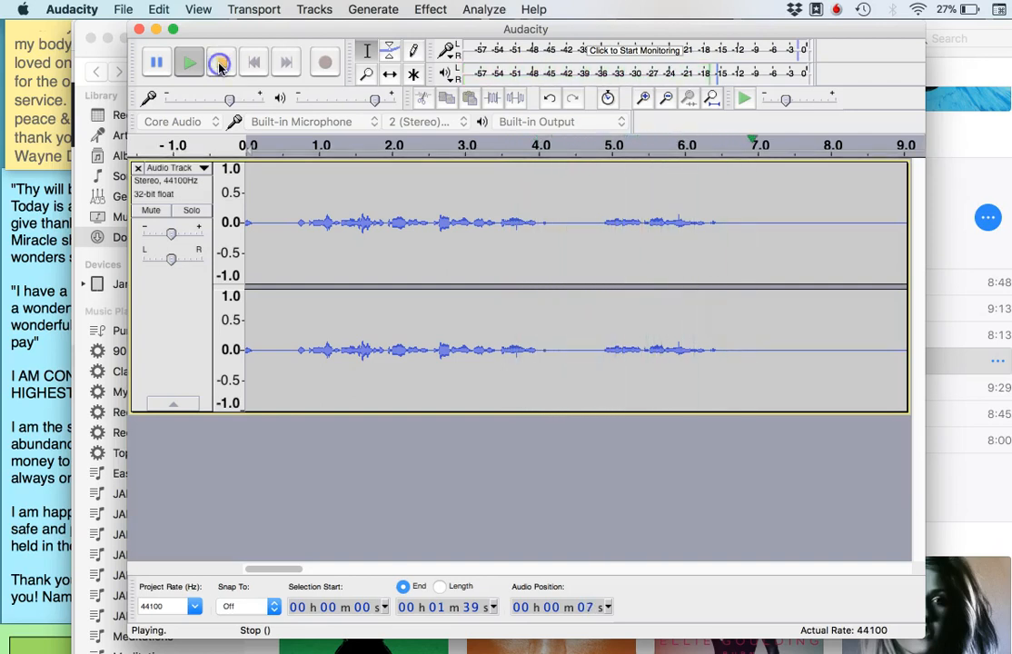
left_click(220, 68)
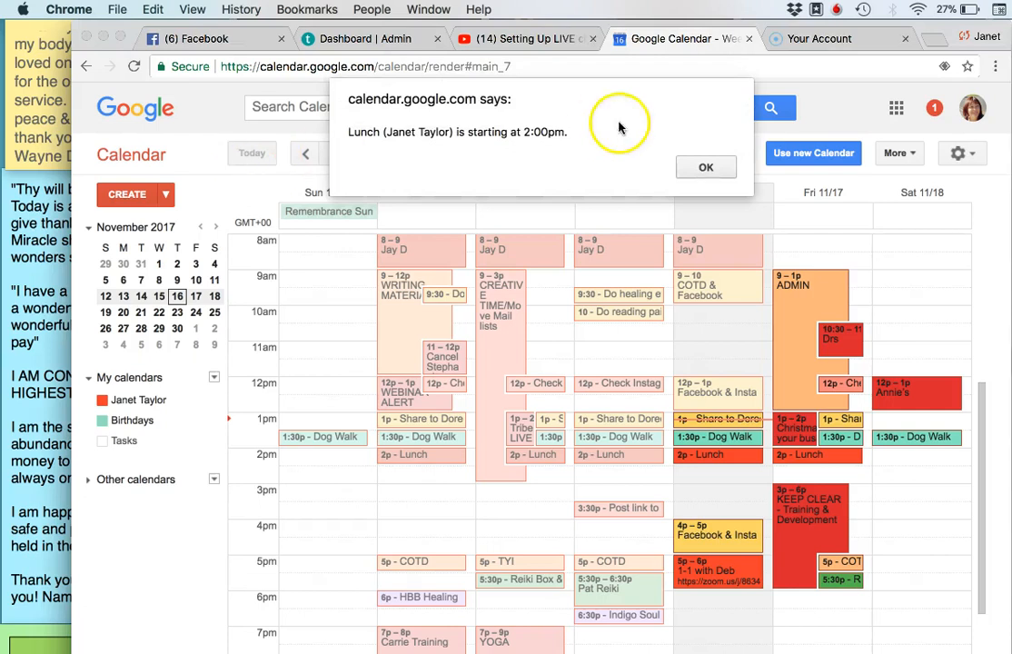
Dismiss the calendar reminder in Chrome, switch back to Audacity, and delete about the first 6.5 seconds of the audio track
left_click(706, 167)
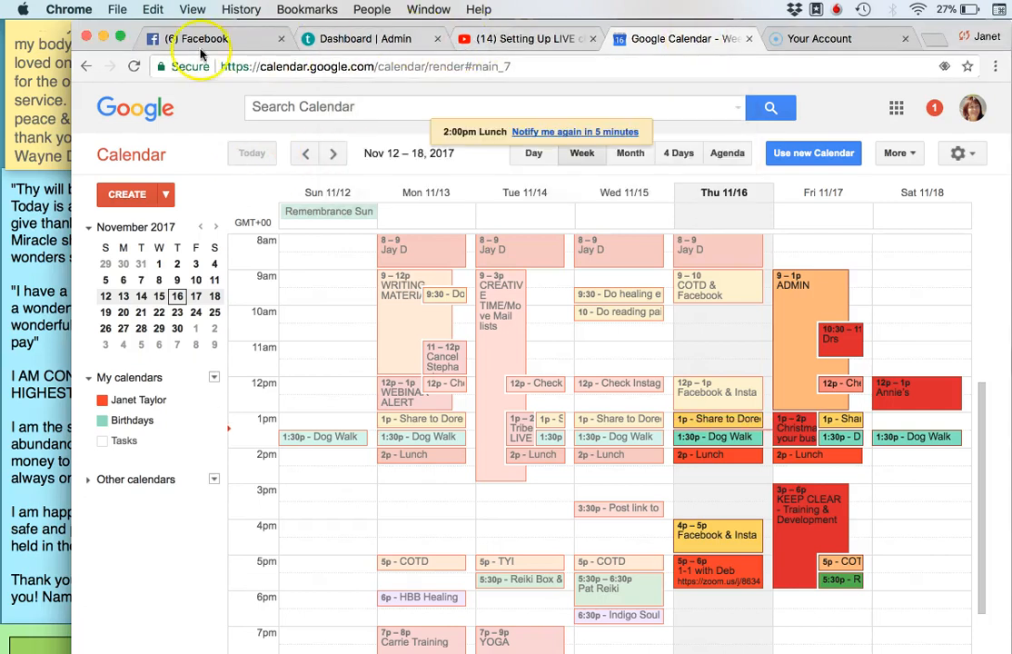
key("super+Tab")
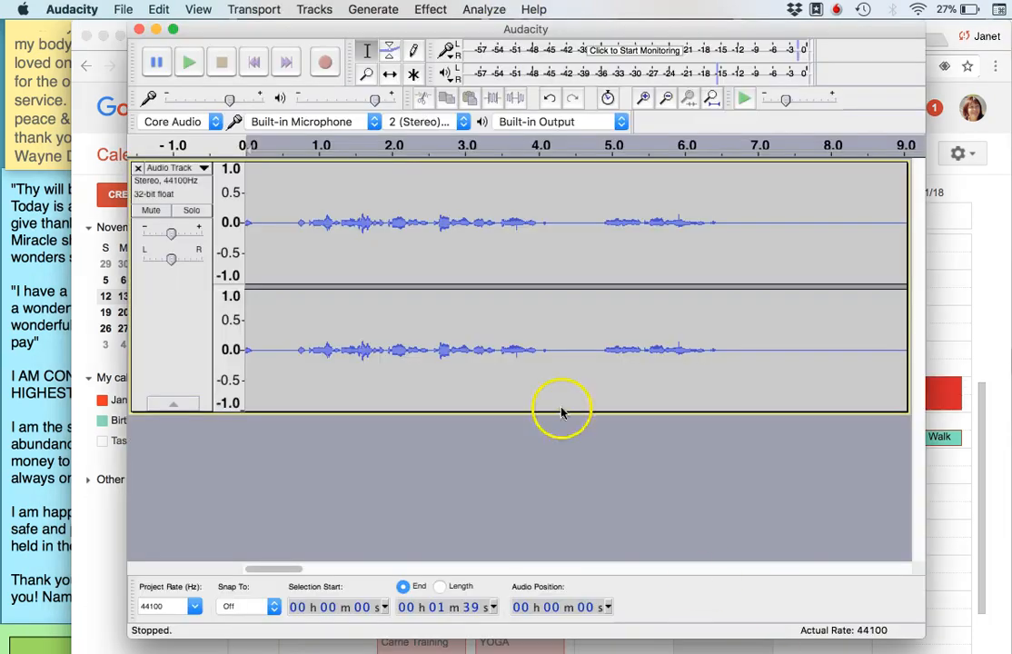
left_click_drag(243, 169, 724, 229)
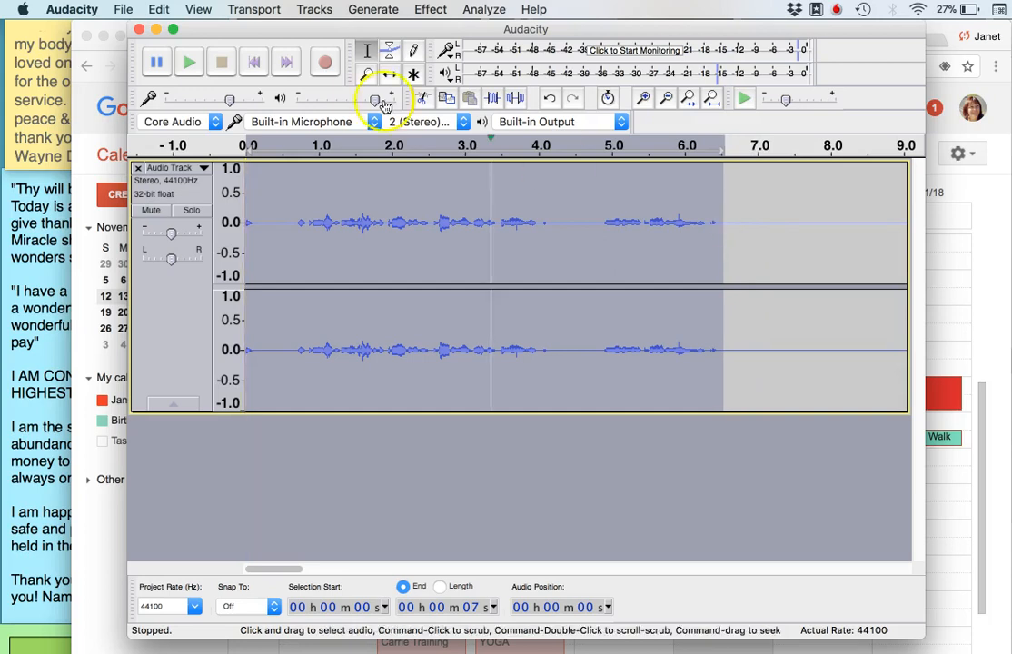
left_click(162, 10)
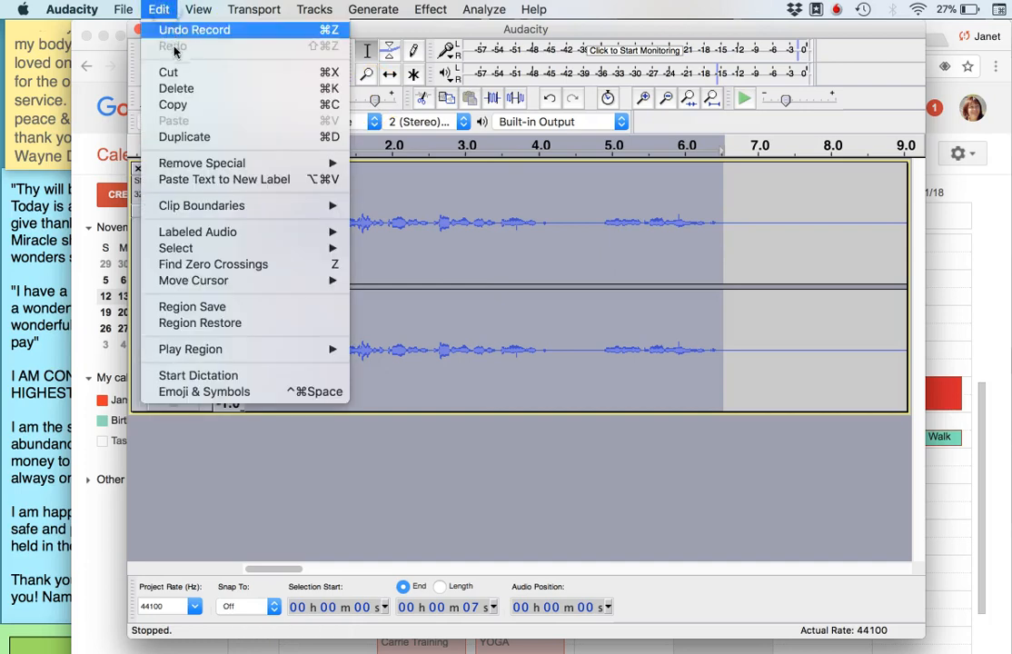
left_click(186, 87)
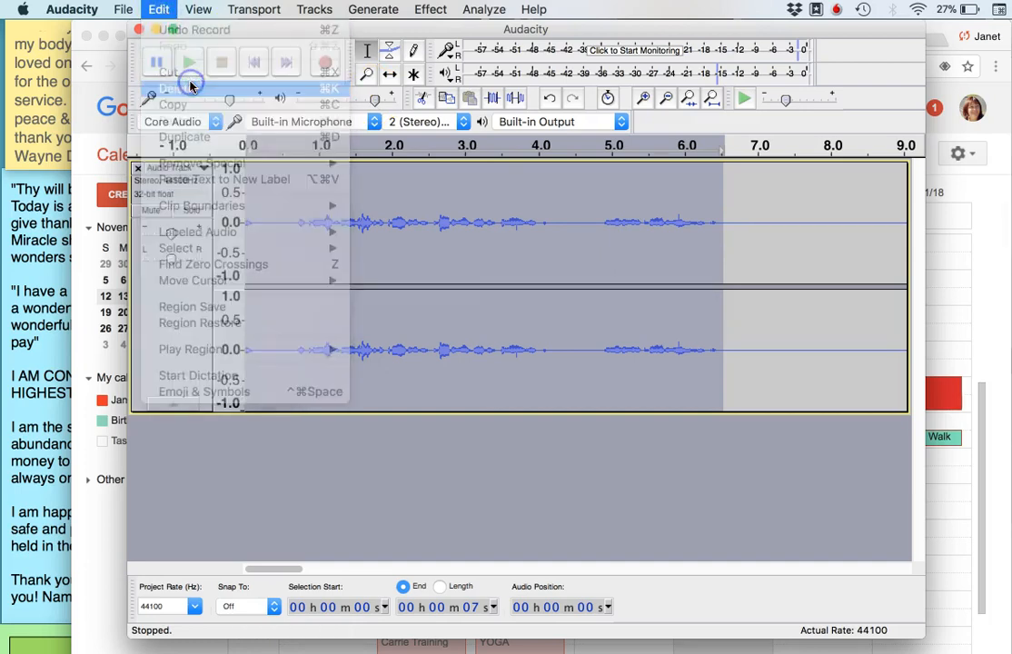
Place the cursor at the start of the trimmed track, play its opening seconds, and stop playback
left_click(251, 189)
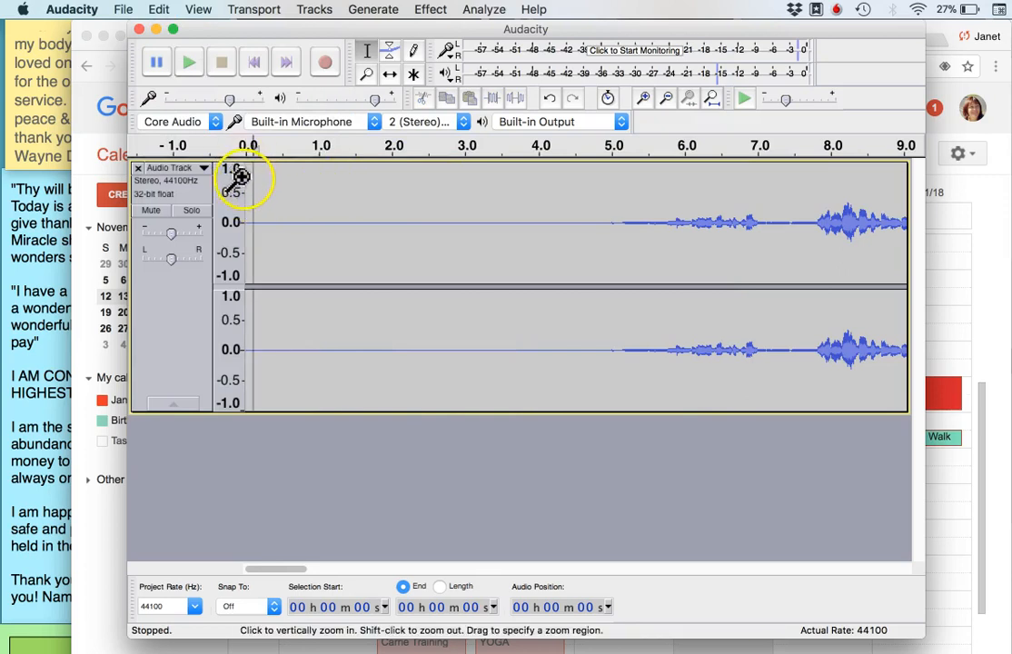
left_click(247, 177)
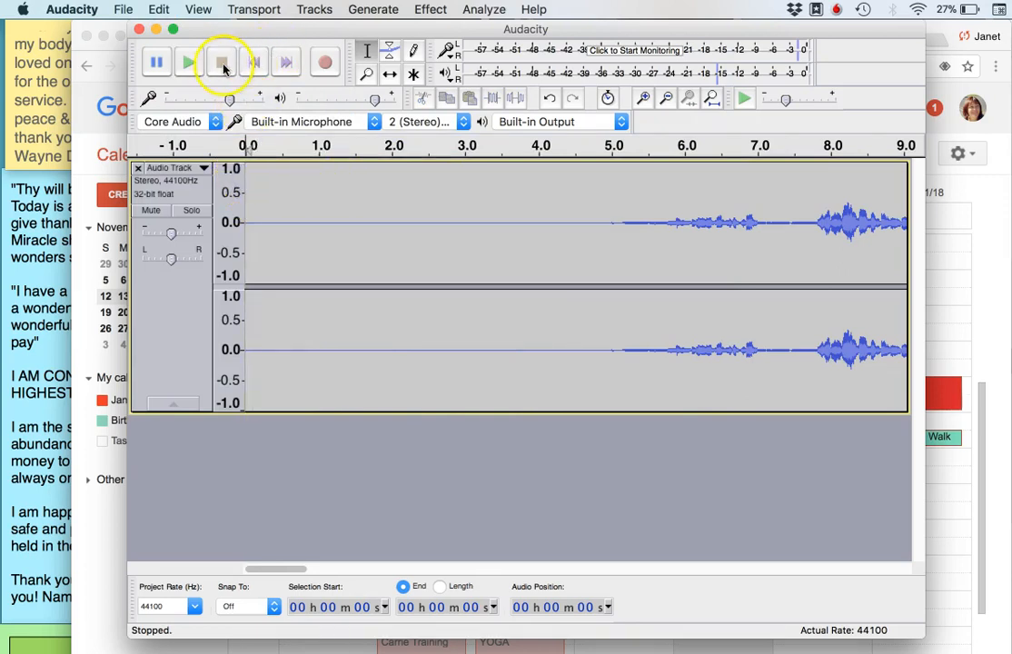
left_click(189, 61)
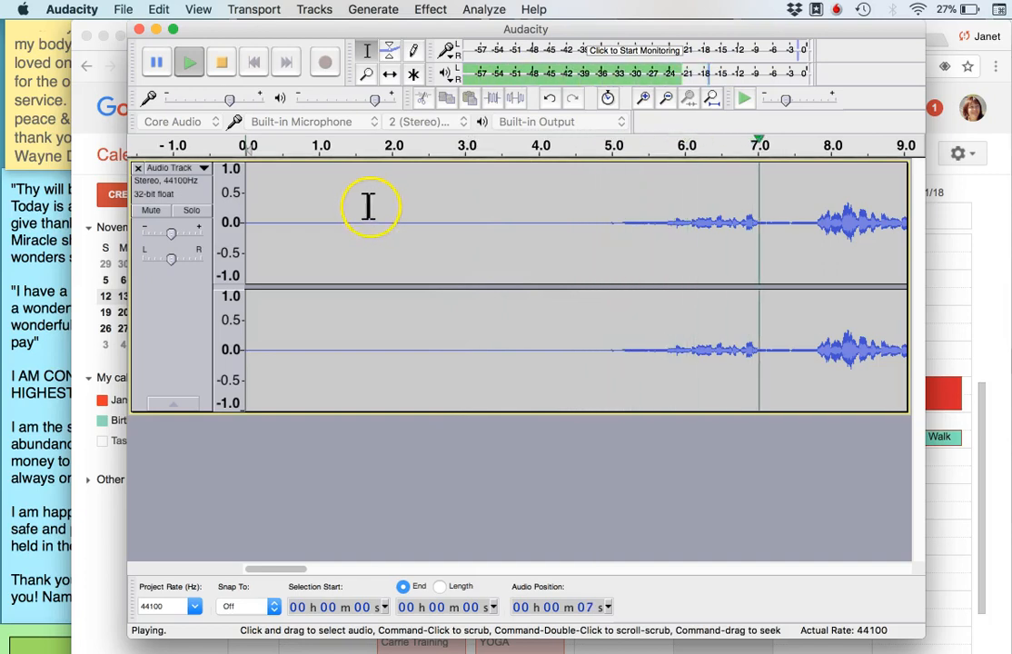
left_click(224, 62)
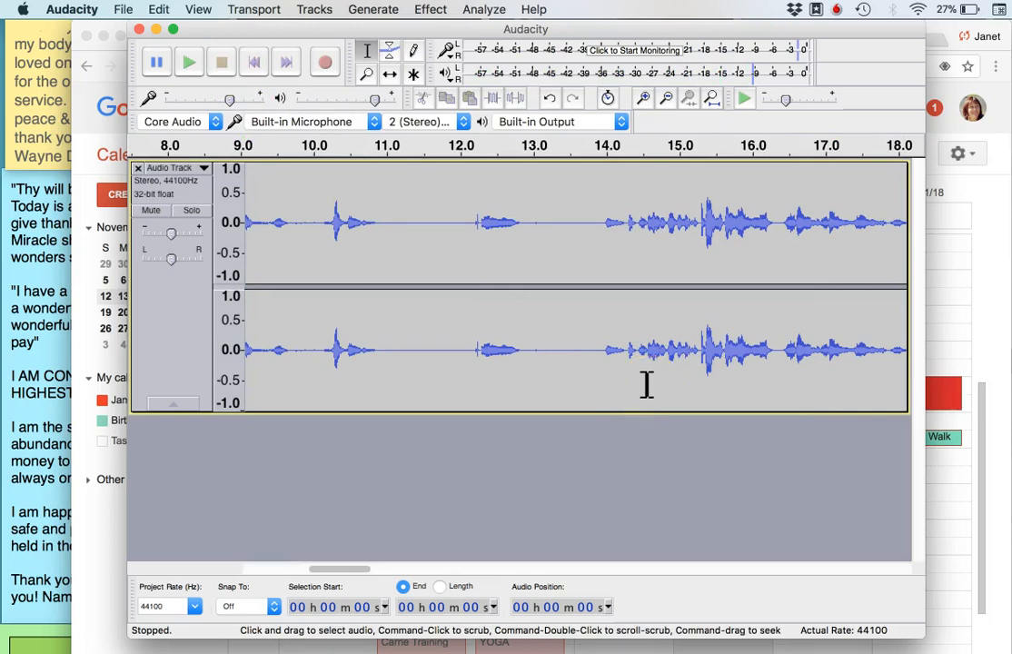
Go to the end of the recording and place the cursor just before the last sounds, at about 1 min 31 s
left_click(199, 10)
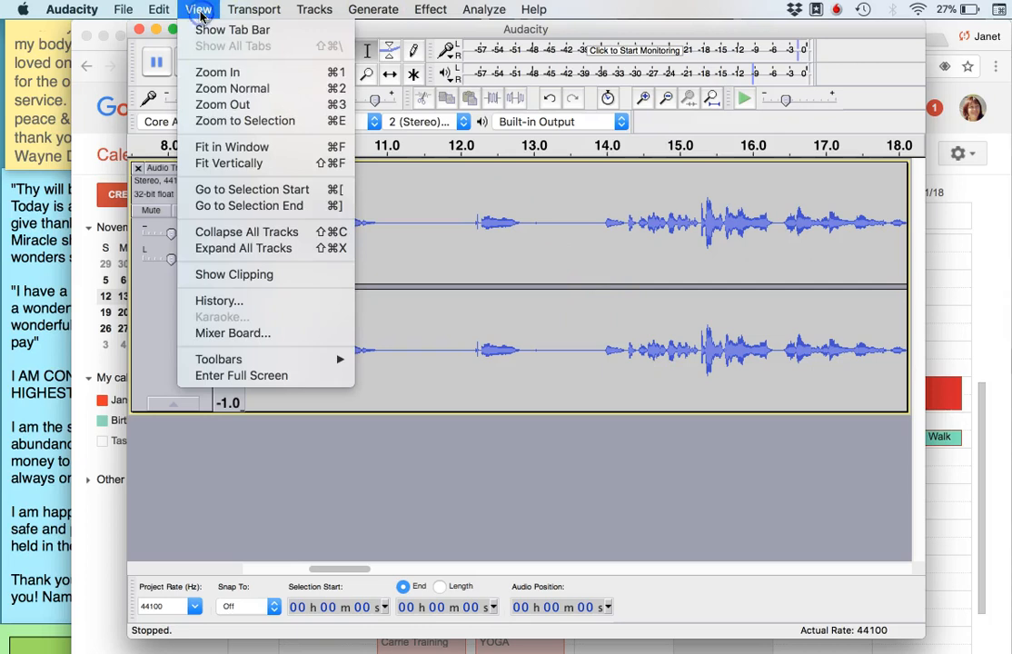
left_click(266, 214)
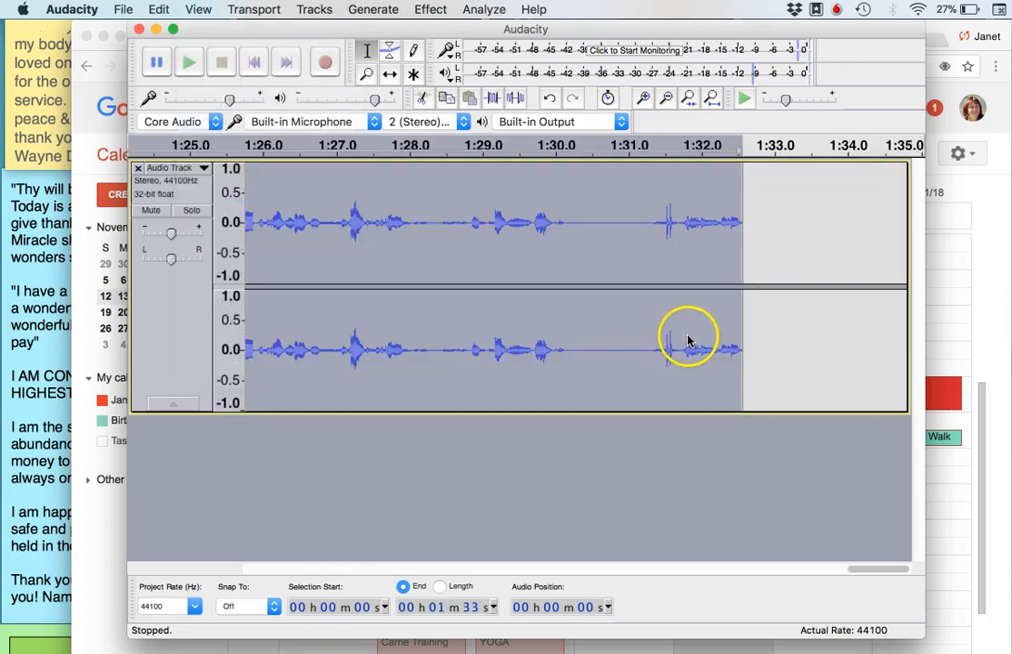
left_click(652, 265)
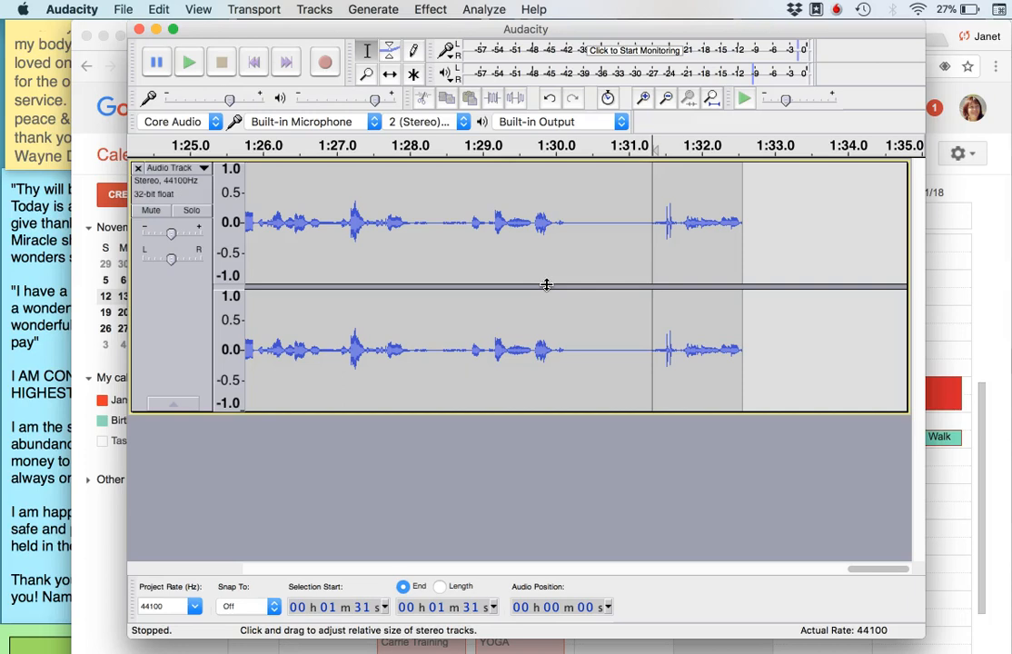
left_click(128, 10)
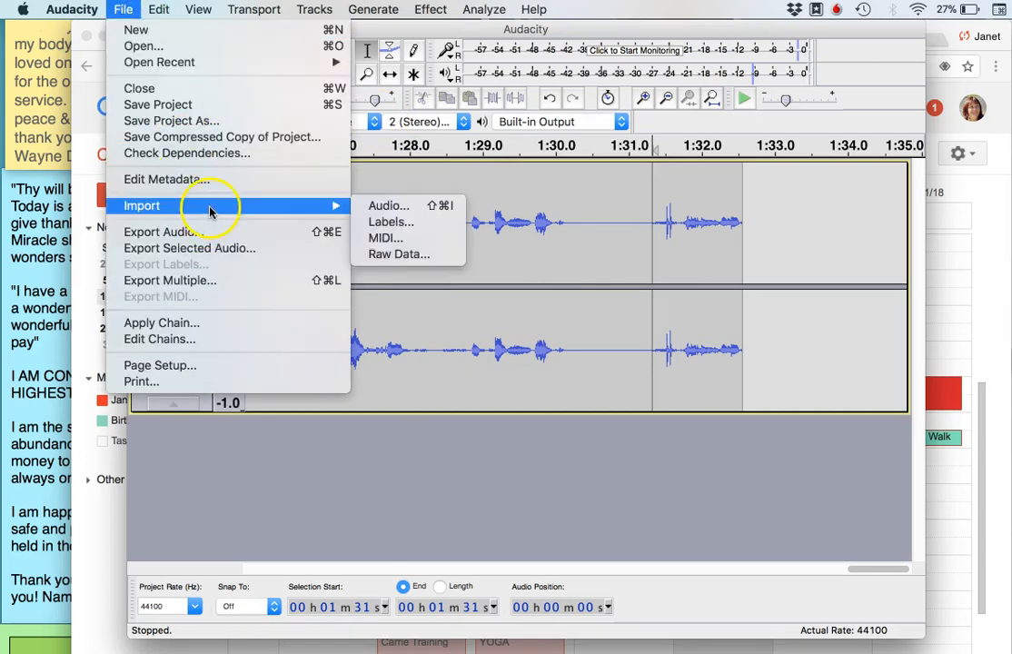
left_click(215, 233)
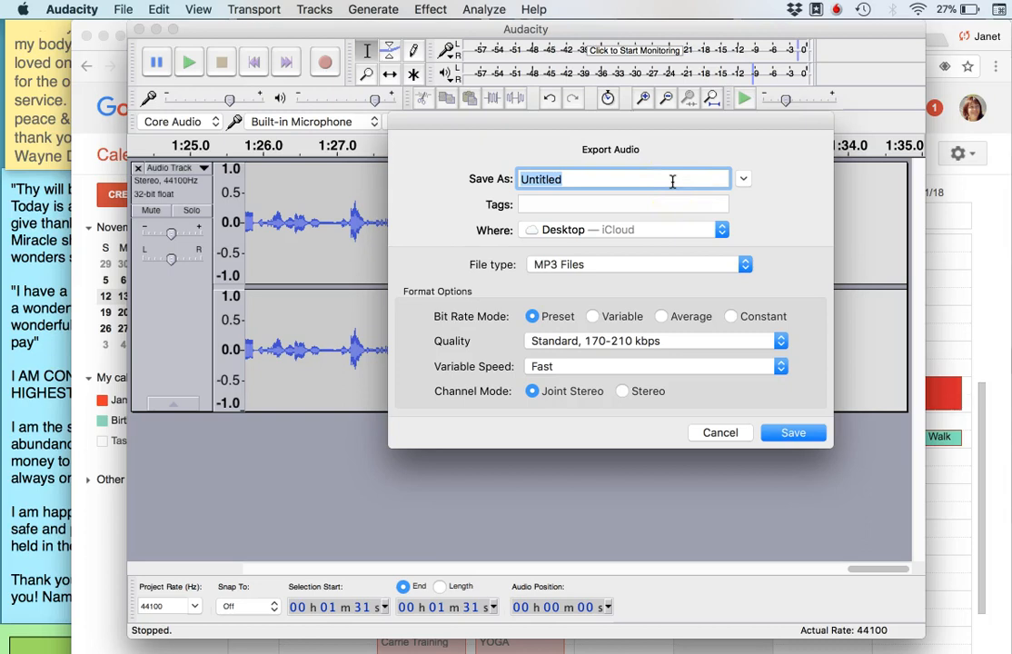
left_click(806, 55)
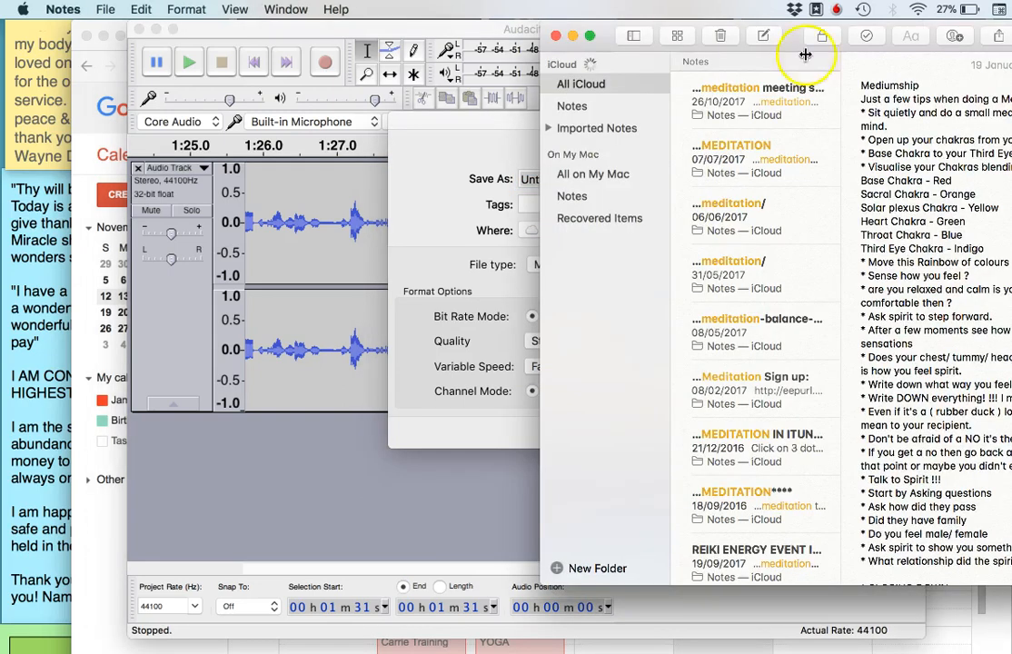
left_click(573, 35)
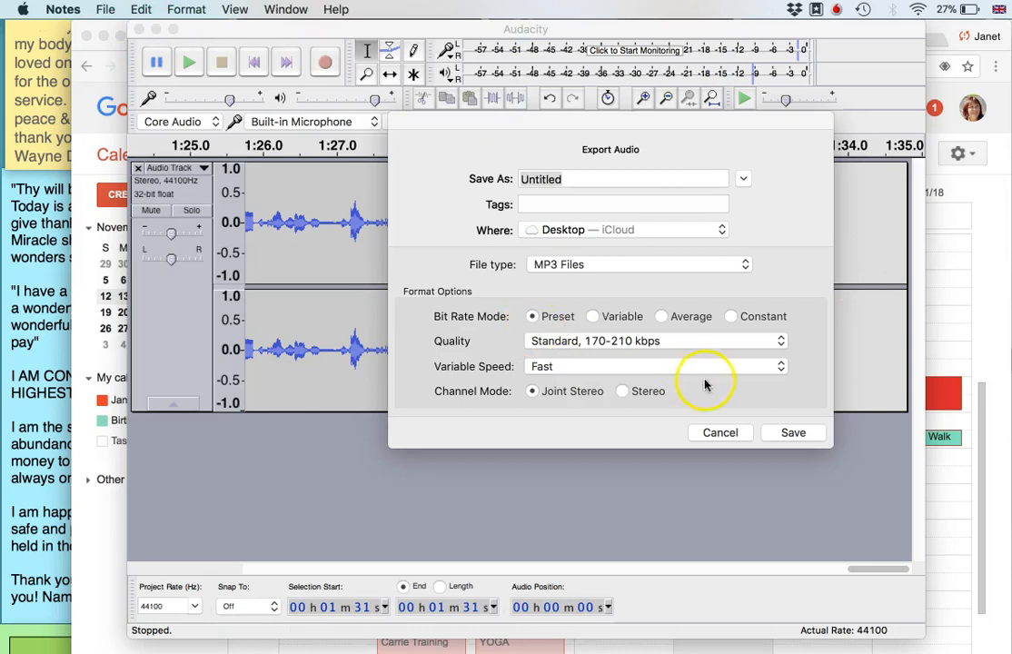
left_click(721, 433)
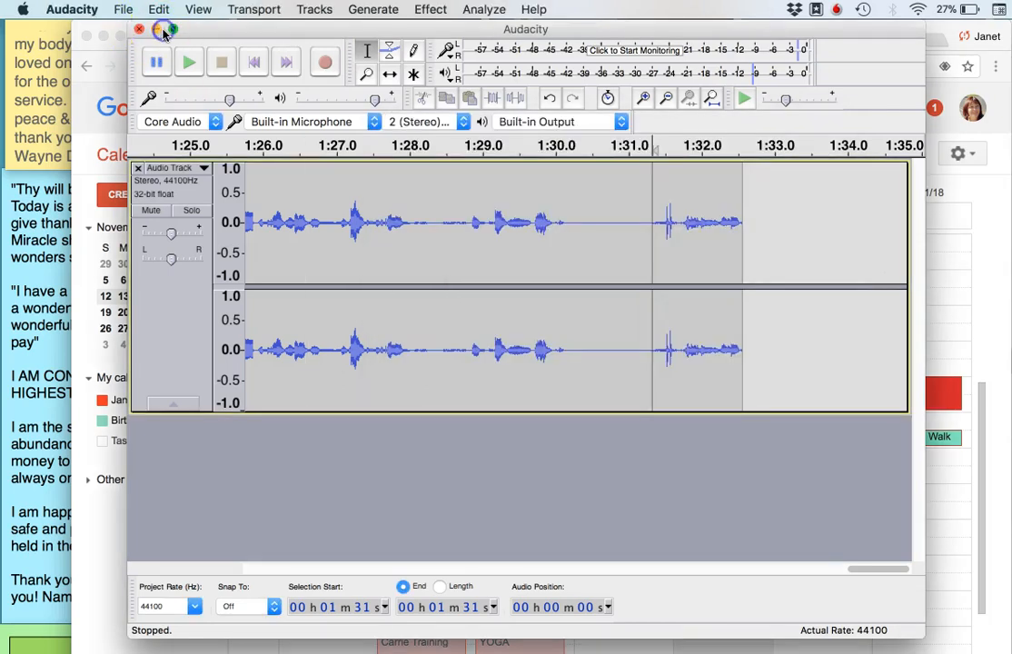
Clear the Audacity, Chrome and iTunes windows off the Desktop, and play the exported Meditation.mp3 in iTunes
left_click(162, 32)
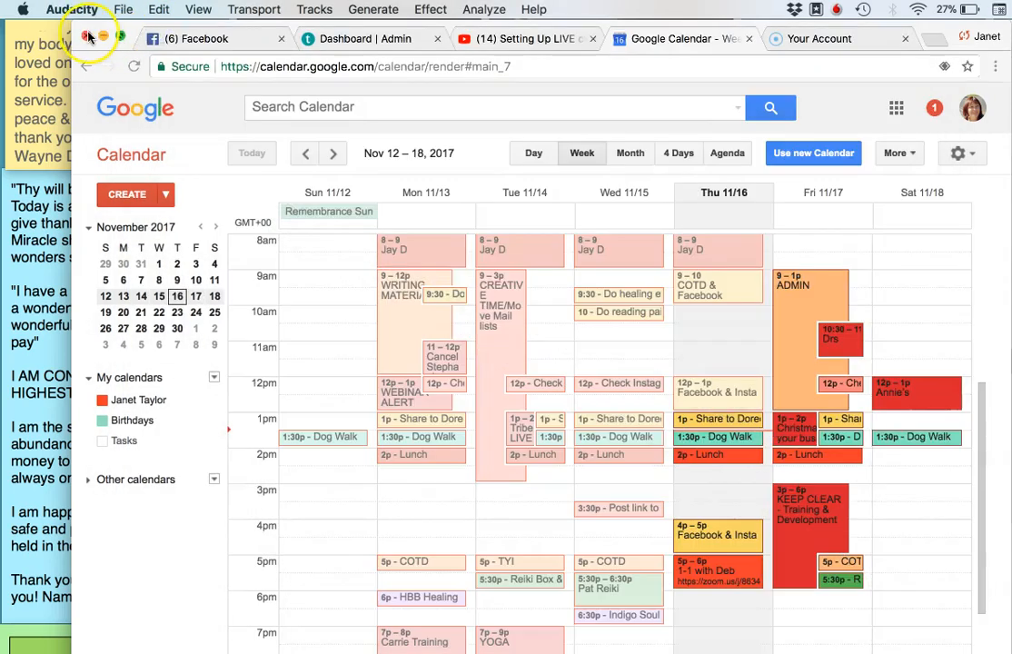
left_click(104, 37)
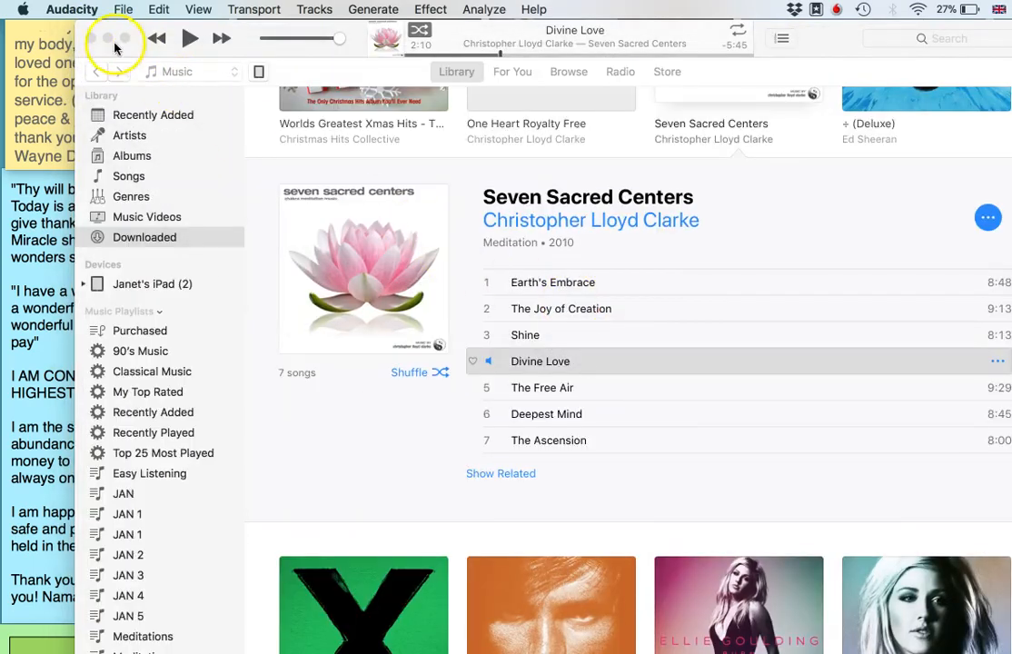
left_click(92, 38)
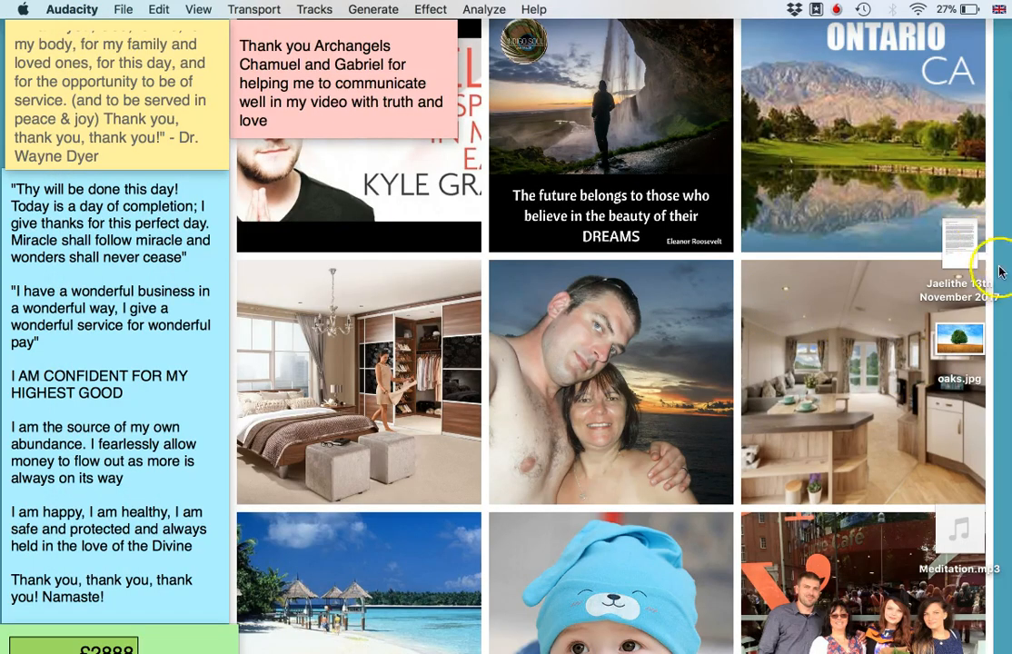
left_click(961, 528)
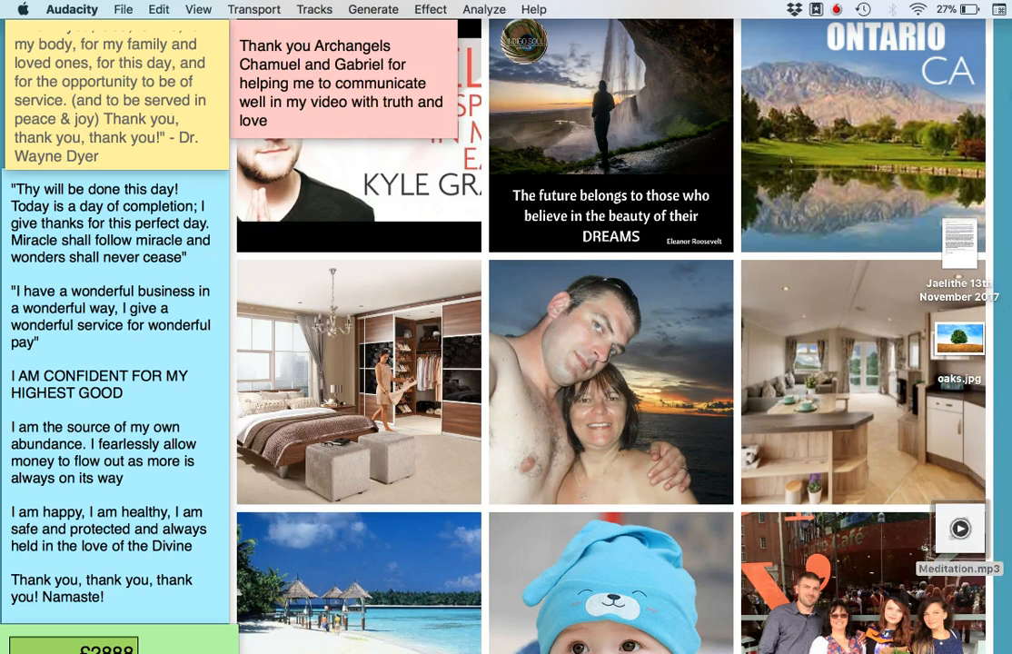
left_click_drag(961, 529, 836, 457)
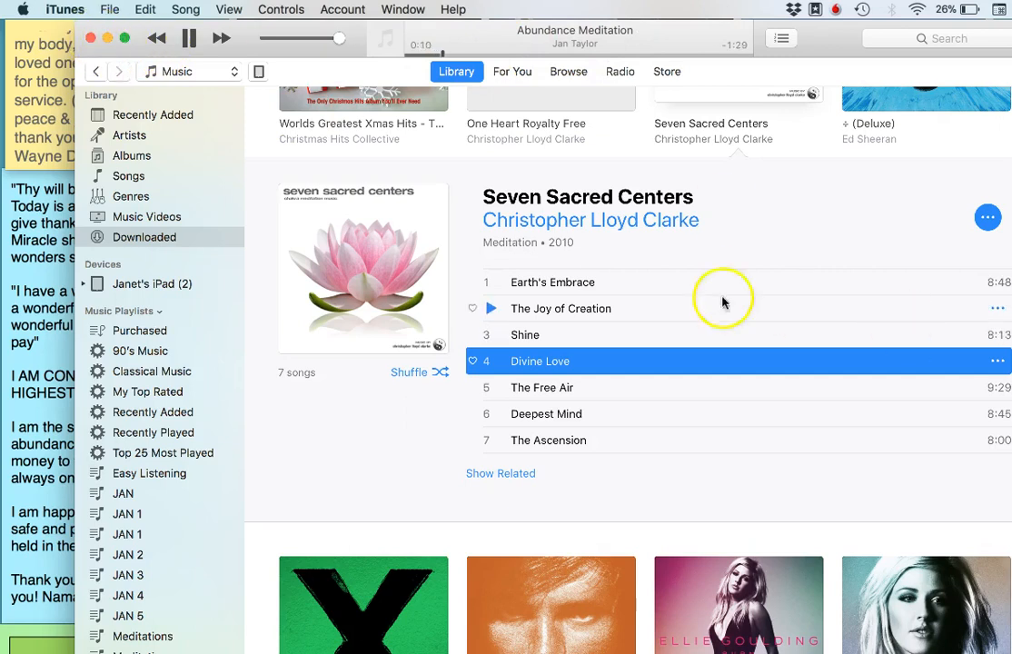
Close and reopen the iTunes window, pause Abundance Meditation, and close the window again to return to the Desktop
left_click(91, 37)
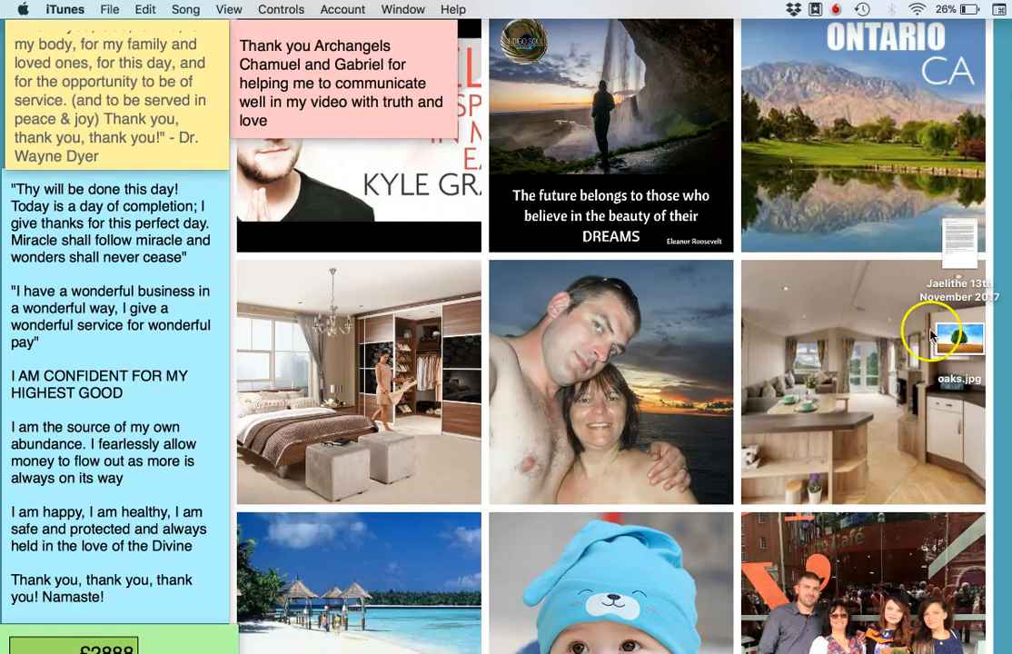
left_click(836, 294)
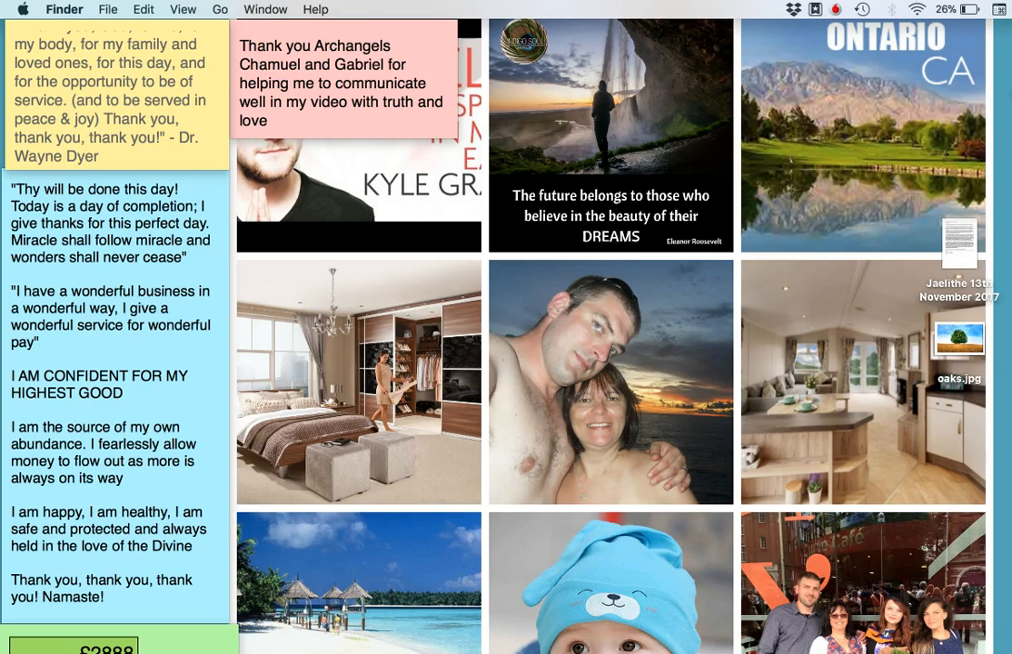
left_click(364, 651)
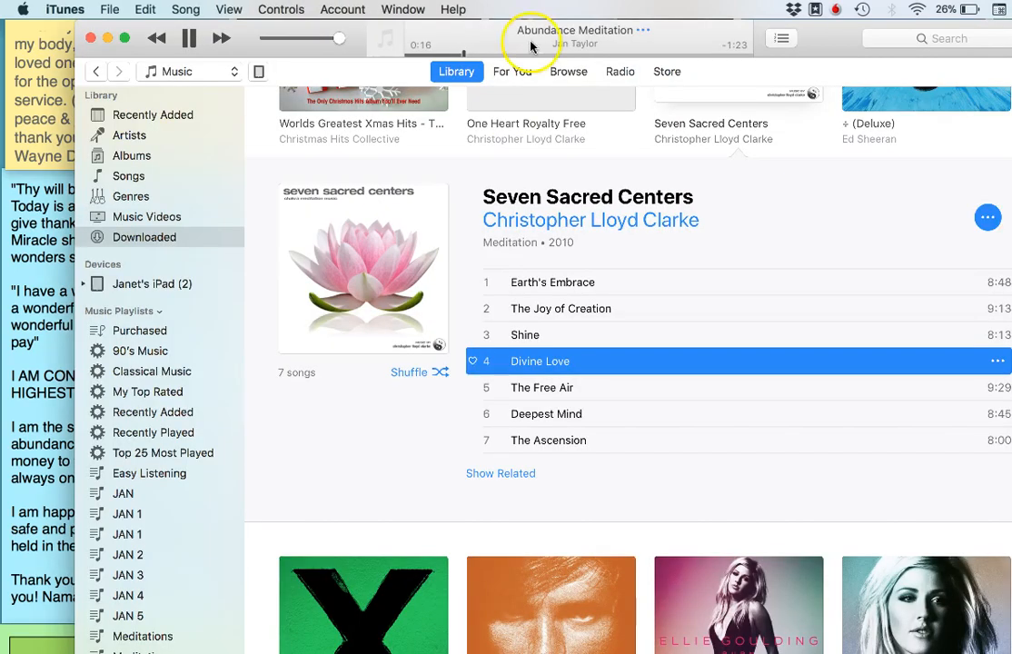
left_click(188, 44)
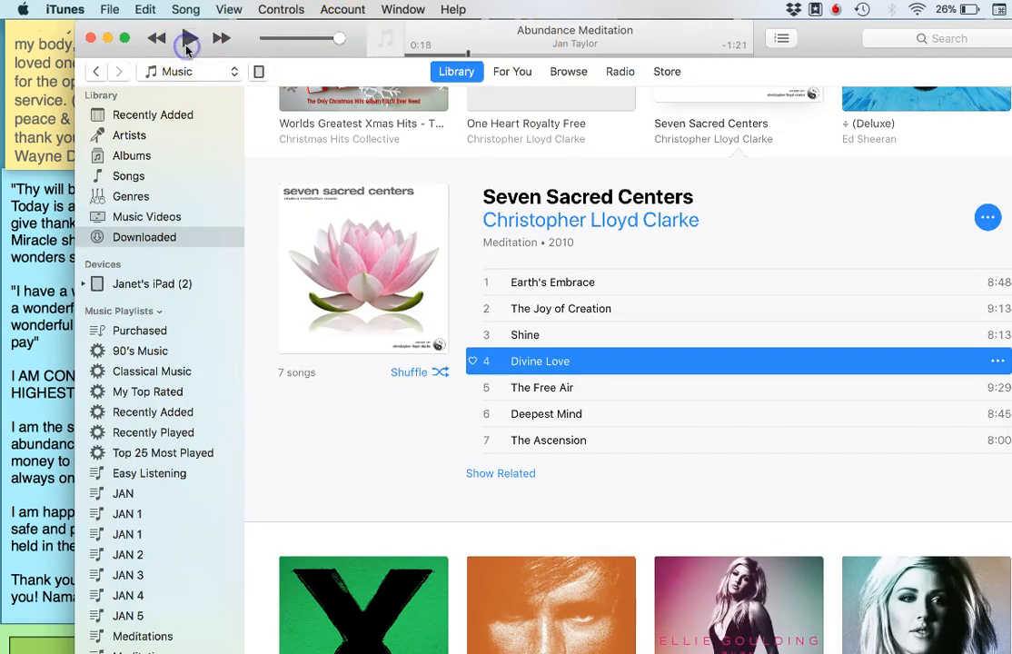
left_click(90, 38)
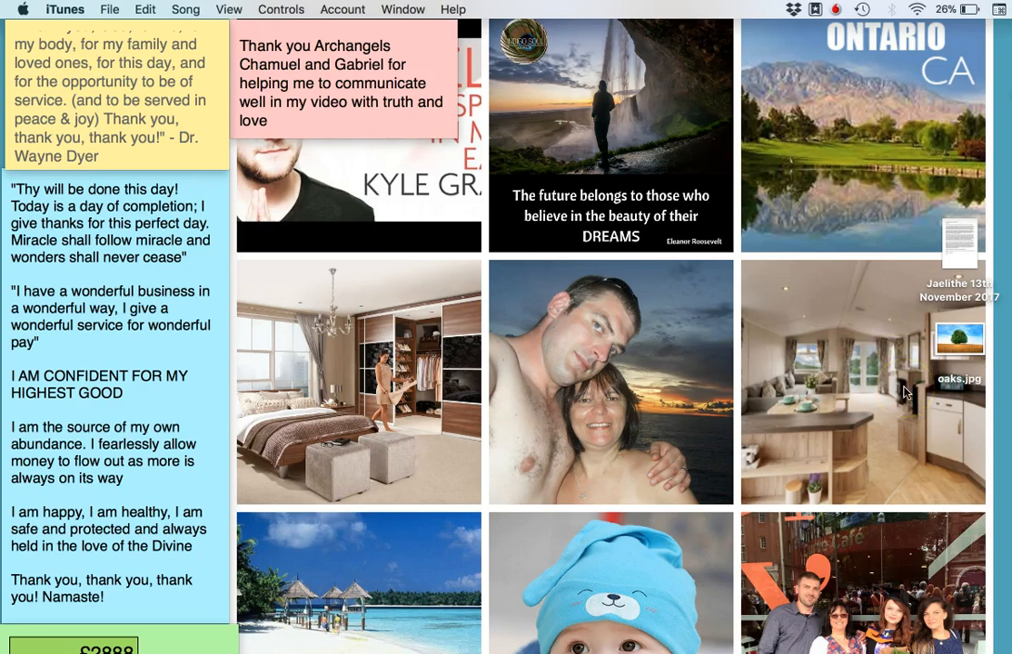